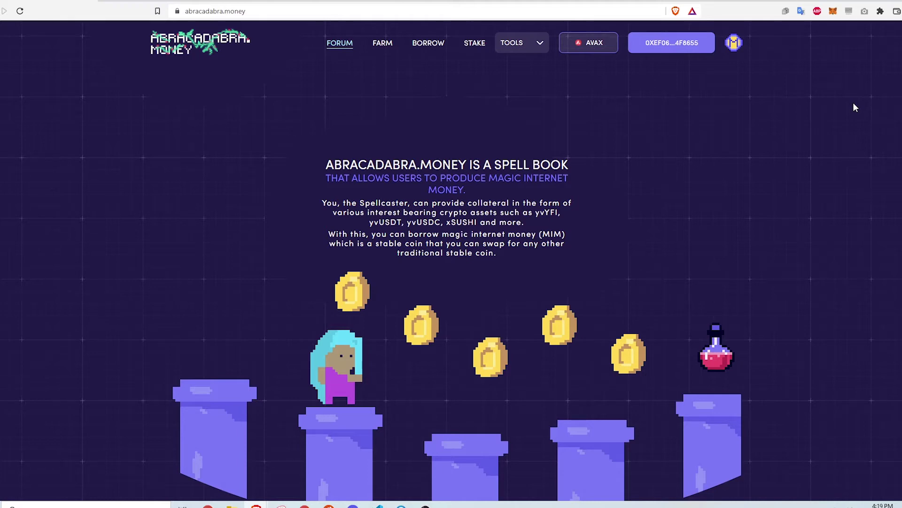
Step: Scroll down the GitBook docs and select the platform description paragraph
{"action": "scroll", "coordinate": [854, 105], "scroll_direction": "down", "scroll_amount": 2}
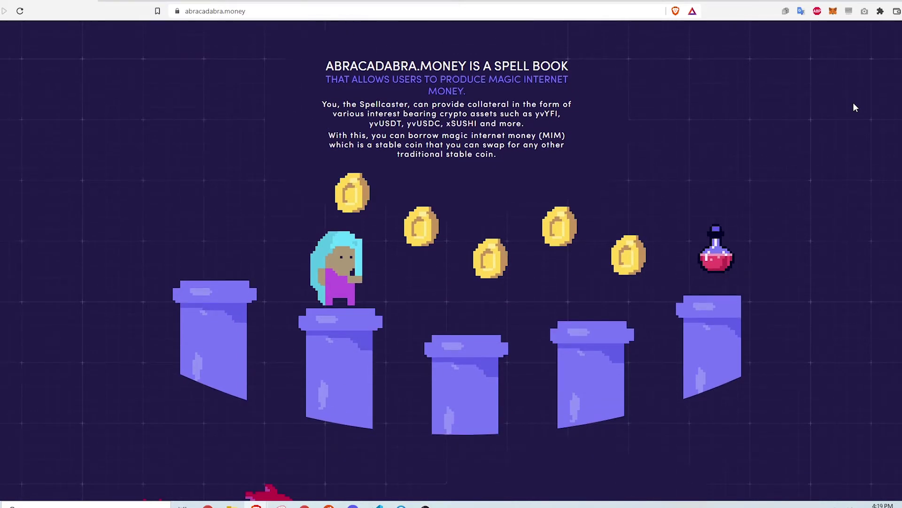
{"action": "scroll", "coordinate": [854, 104], "scroll_direction": "down", "scroll_amount": 7}
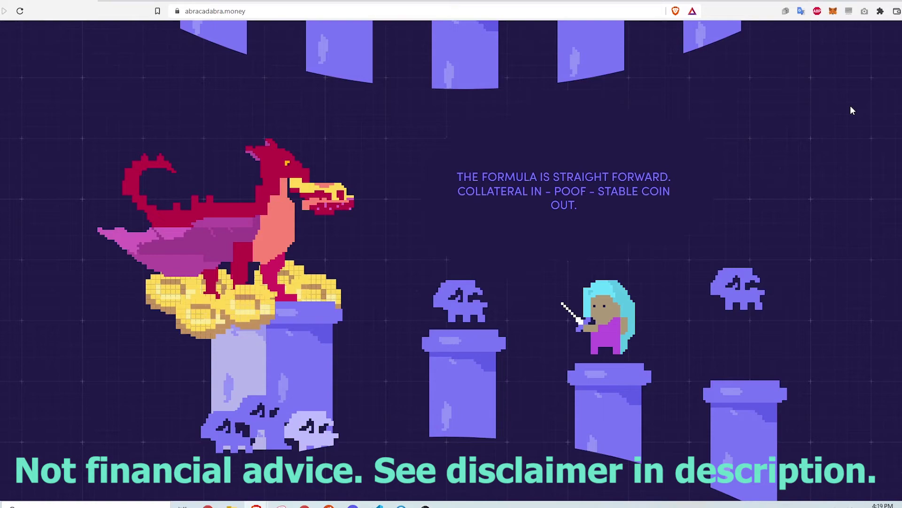
{"action": "scroll", "coordinate": [852, 110], "scroll_direction": "down", "scroll_amount": 6}
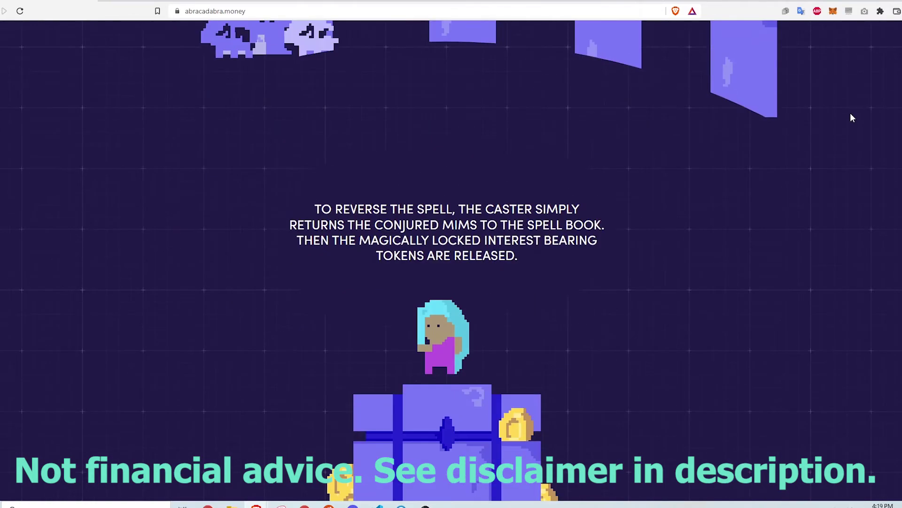
{"action": "scroll", "coordinate": [850, 114], "scroll_direction": "down", "scroll_amount": 2}
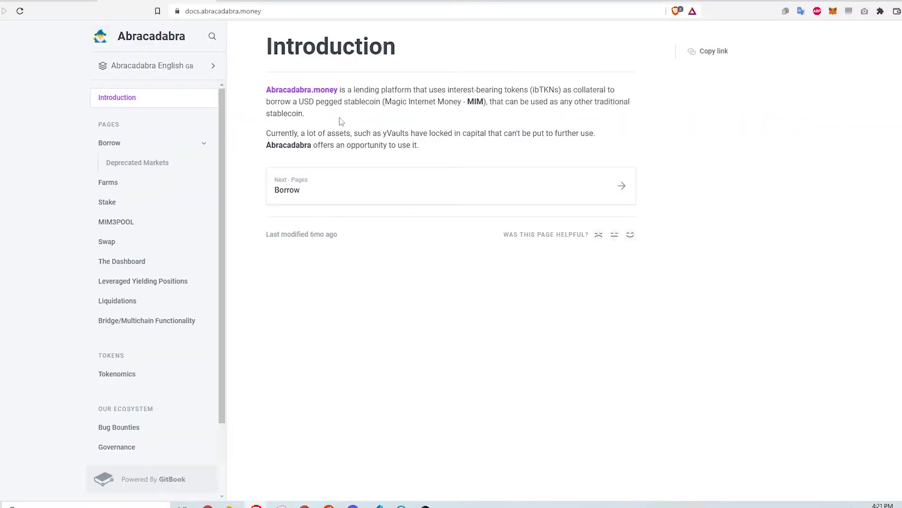
{"action": "left_click_drag", "start_coordinate": [340, 117], "coordinate": [263, 91]}
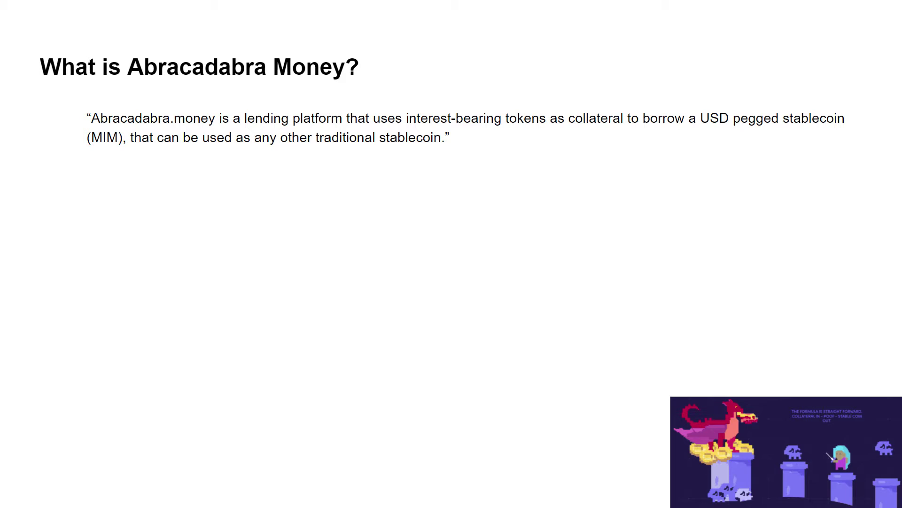
Step: Reveal the Lending platform bullet, then advance to the slide explaining liquidation
{"action": "key", "text": "Right"}
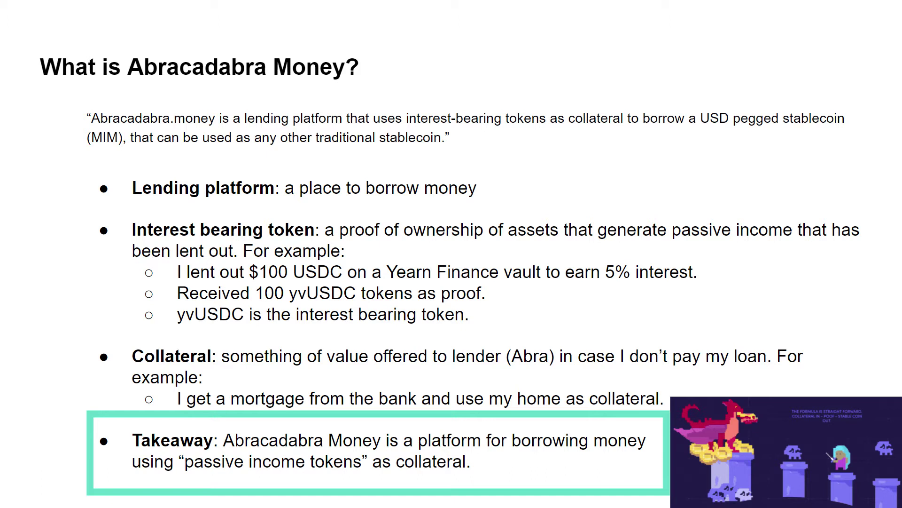
{"action": "key", "text": "Right"}
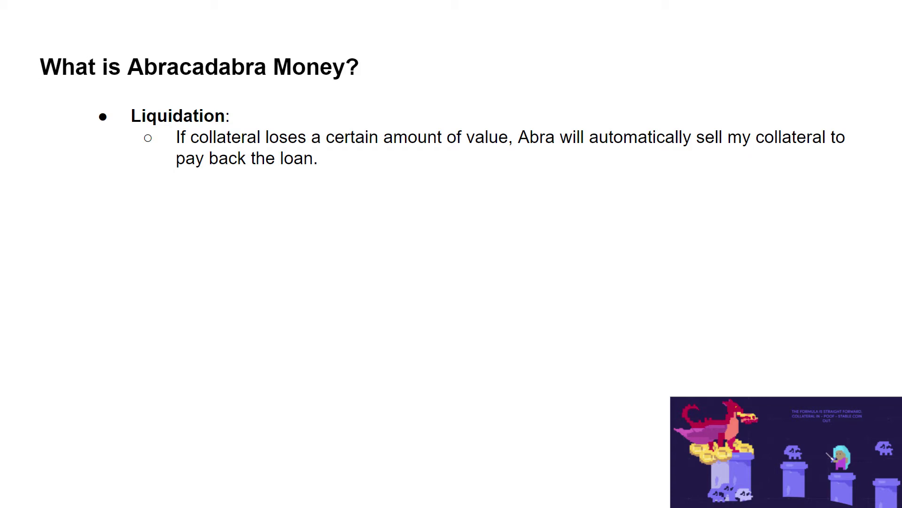
Step: Reveal the 'Other assets used for collateral on Abra' bullet listing Shiba, Cake, wMEMO and Fantom
{"action": "key", "text": "Right"}
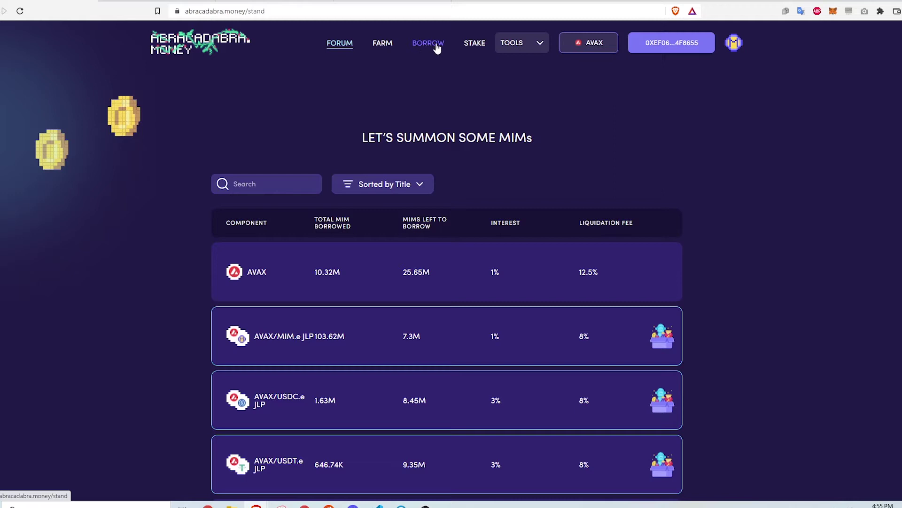
{"action": "scroll", "coordinate": [718, 180], "scroll_direction": "down", "scroll_amount": 5}
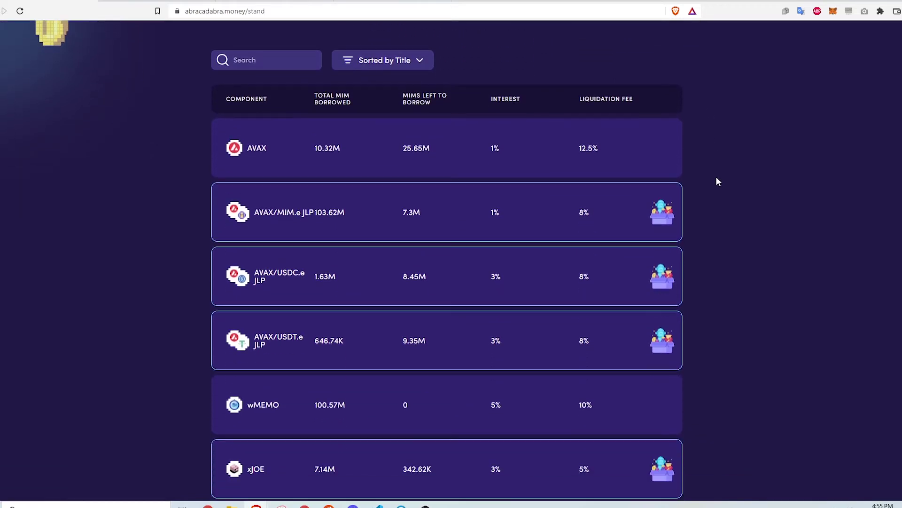
{"action": "left_click", "coordinate": [833, 11]}
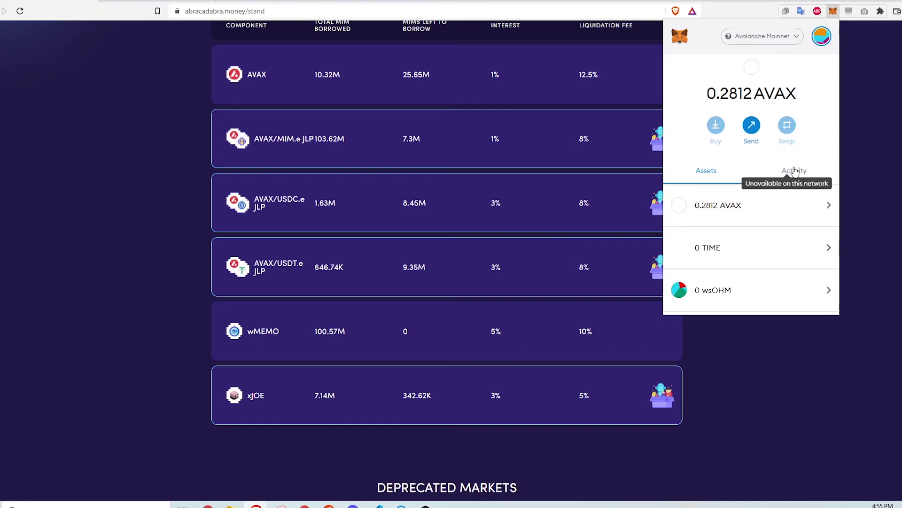
{"action": "scroll", "coordinate": [798, 176], "scroll_direction": "down", "scroll_amount": 3}
{"action": "key", "text": "Escape"}
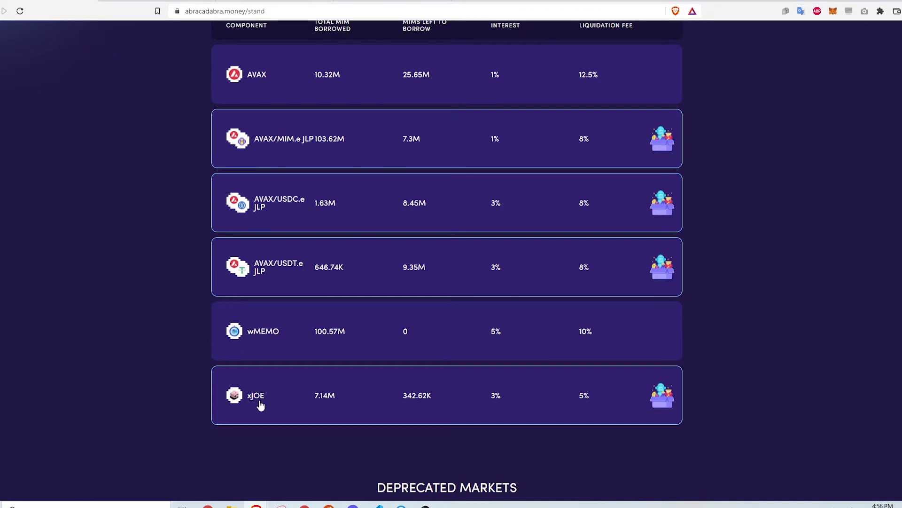
{"action": "scroll", "coordinate": [681, 185], "scroll_direction": "up", "scroll_amount": 1}
{"action": "left_click_drag", "start_coordinate": [314, 71], "coordinate": [354, 79]}
{"action": "left_click", "coordinate": [366, 73]}
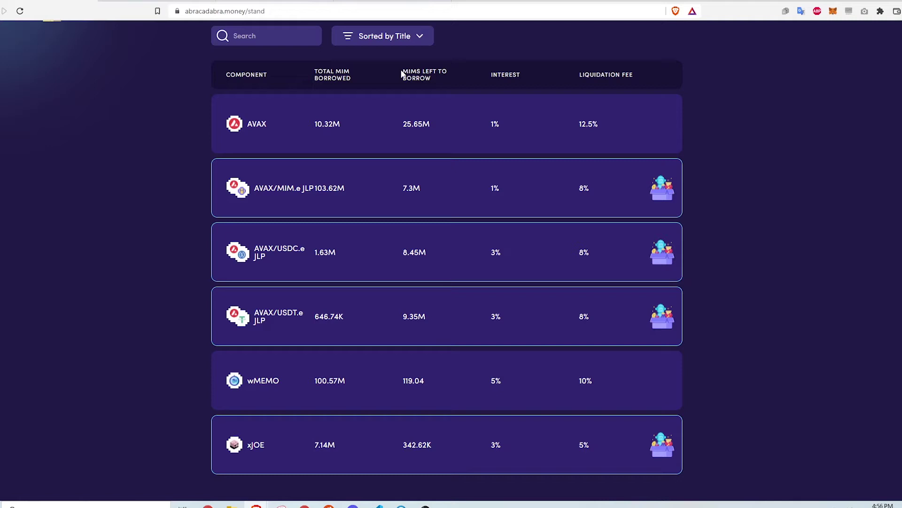
{"action": "left_click_drag", "start_coordinate": [403, 70], "coordinate": [441, 79]}
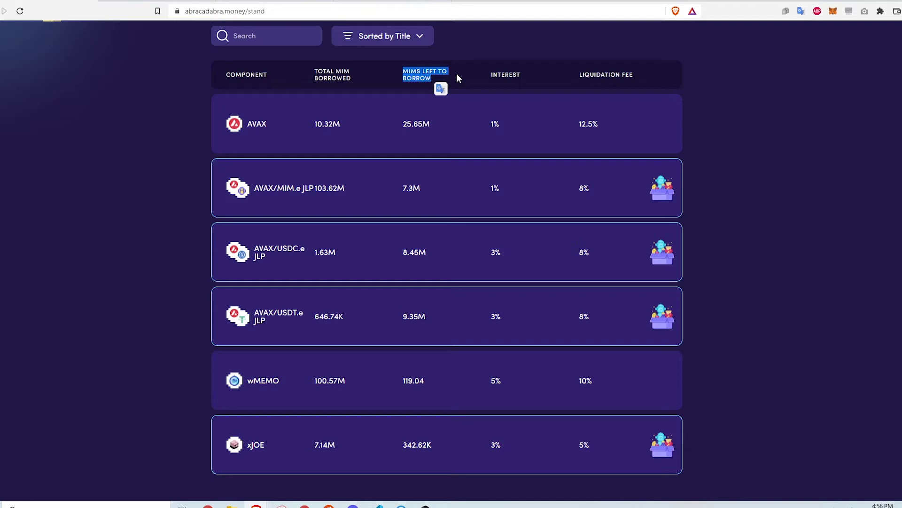
{"action": "left_click", "coordinate": [457, 76]}
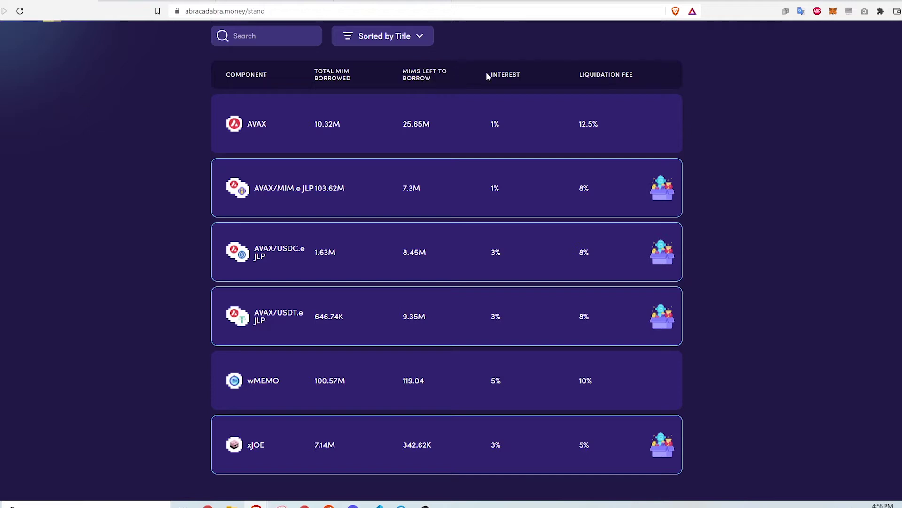
{"action": "left_click_drag", "start_coordinate": [489, 74], "coordinate": [511, 81]}
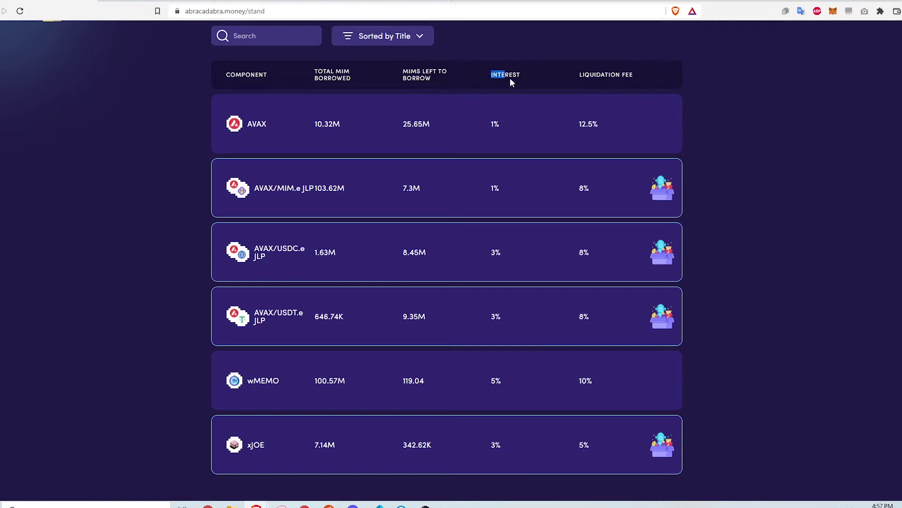
{"action": "left_click", "coordinate": [535, 76]}
{"action": "left_click_drag", "start_coordinate": [577, 75], "coordinate": [643, 84]}
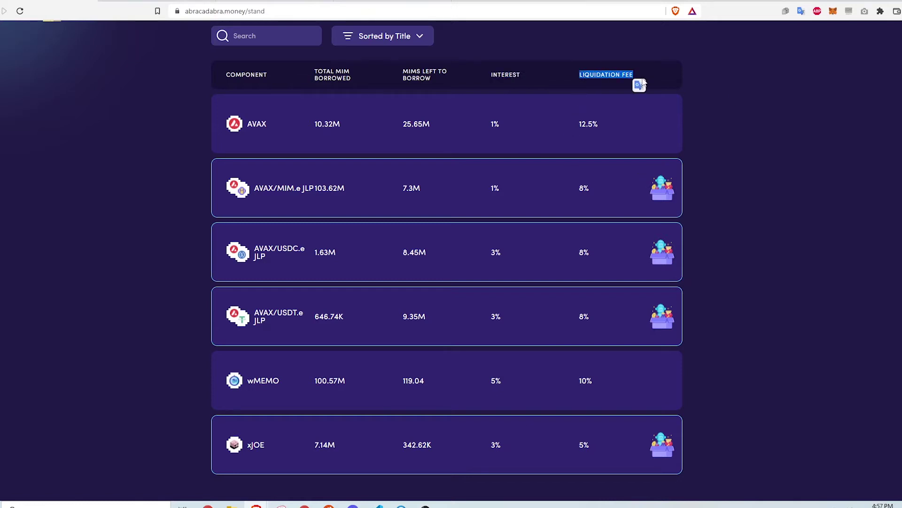
{"action": "left_click", "coordinate": [667, 77]}
{"action": "scroll", "coordinate": [329, 337], "scroll_direction": "down", "scroll_amount": 1}
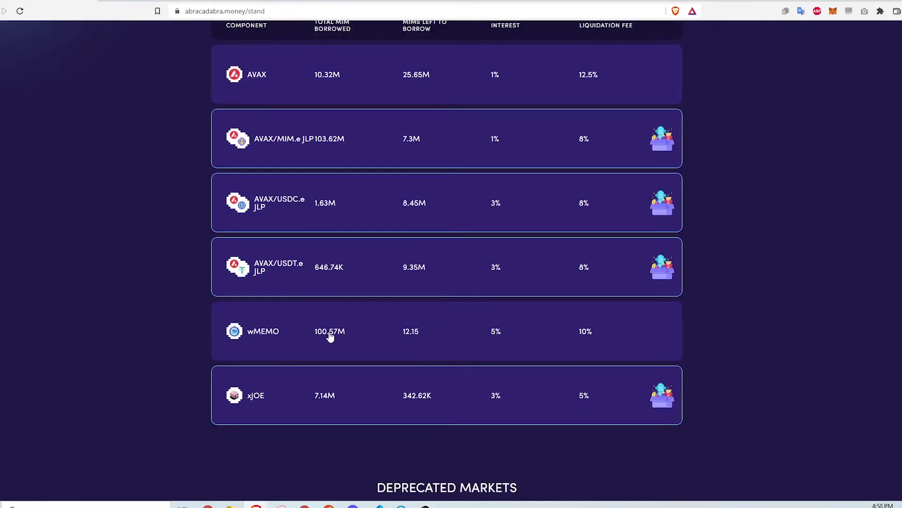
Step: Open the wMEMO borrowing market and deposit the entire wMEMO balance as collateral
{"action": "left_click", "coordinate": [297, 325]}
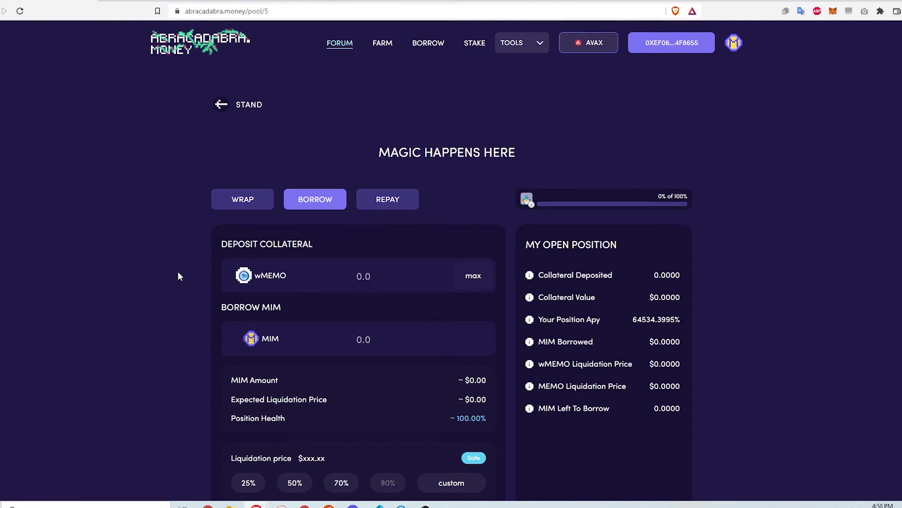
{"action": "scroll", "coordinate": [177, 272], "scroll_direction": "down", "scroll_amount": 3}
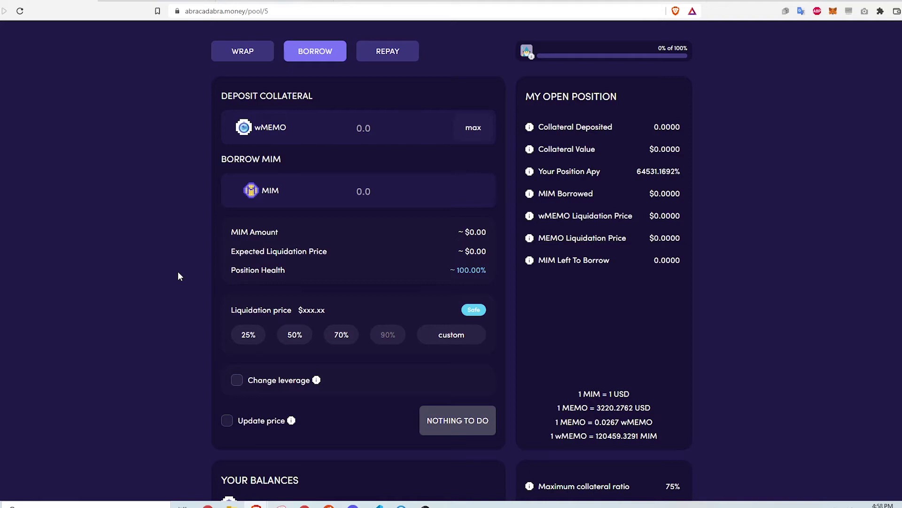
{"action": "left_click", "coordinate": [475, 129]}
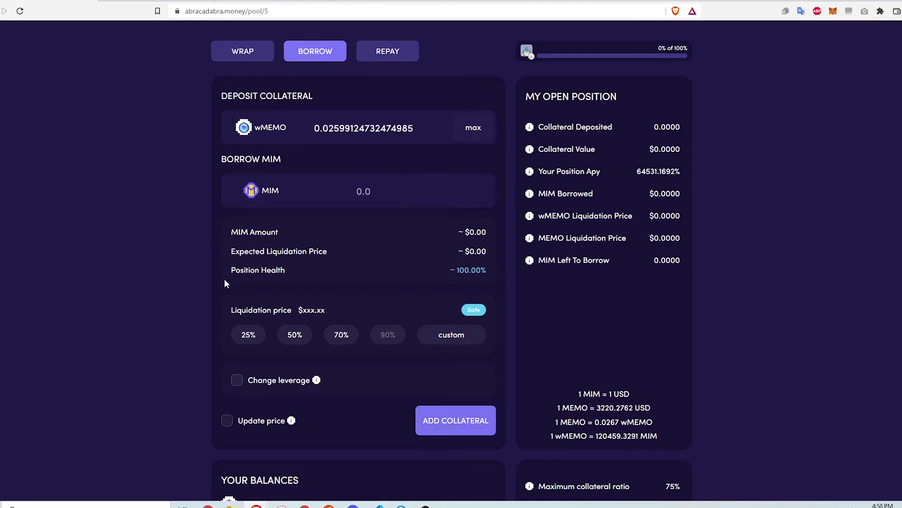
Step: Try the 25%, 50%, 70% and custom borrow percentages, then settle on 25%
{"action": "left_click", "coordinate": [252, 335]}
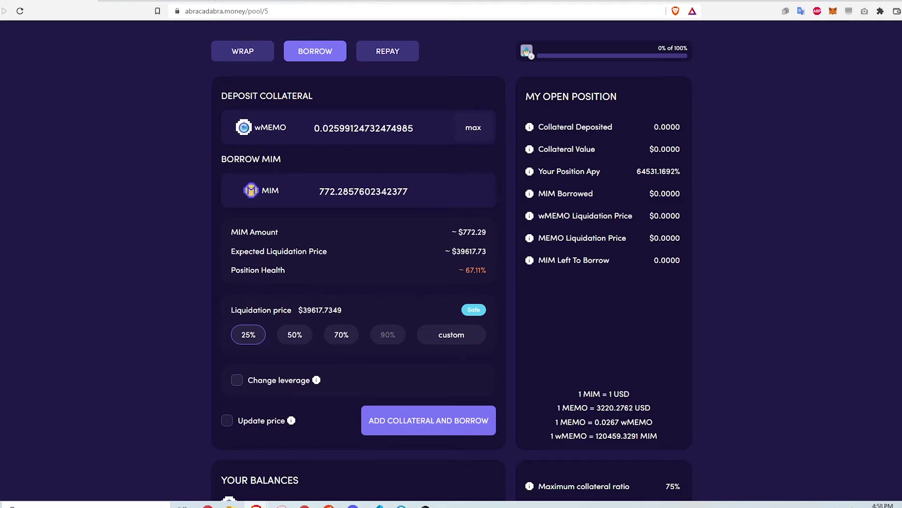
{"action": "left_click", "coordinate": [293, 336]}
{"action": "left_click", "coordinate": [345, 337]}
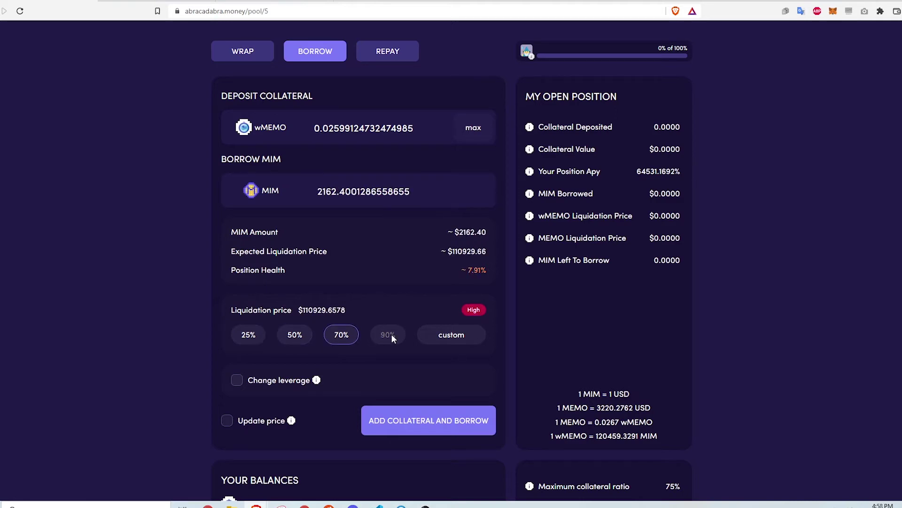
{"action": "left_click", "coordinate": [450, 335]}
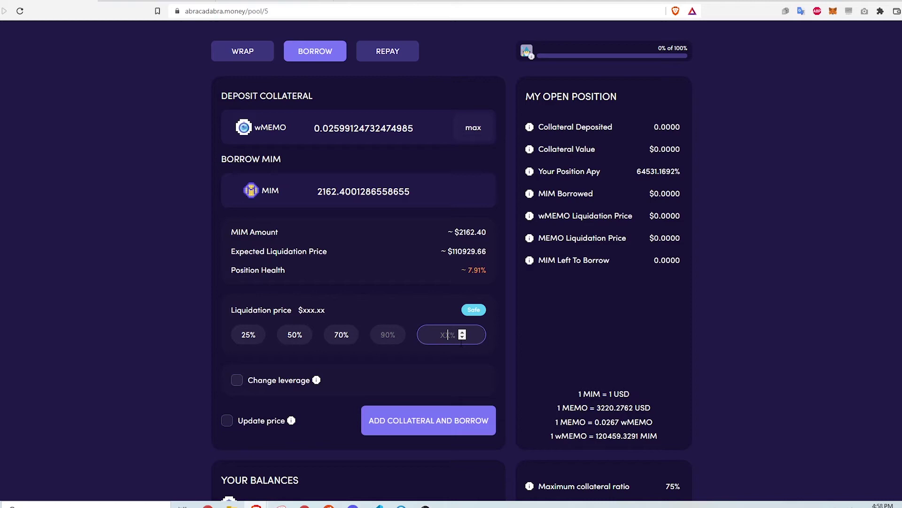
{"action": "type", "text": "100"}
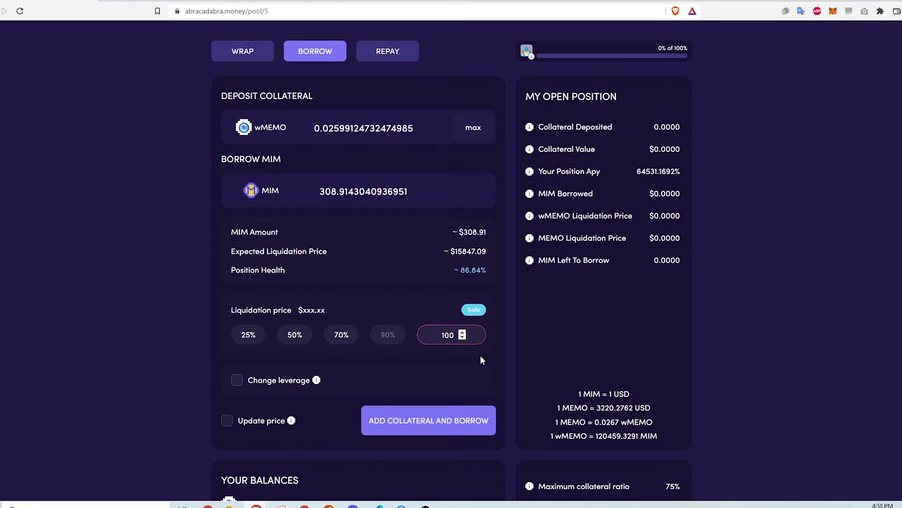
{"action": "key", "text": "BackSpace"}
{"action": "type", "text": "0"}
{"action": "key", "text": "BackSpace"}
{"action": "type", "text": "1"}
{"action": "key", "text": "BackSpace"}
{"action": "left_click", "coordinate": [249, 342]}
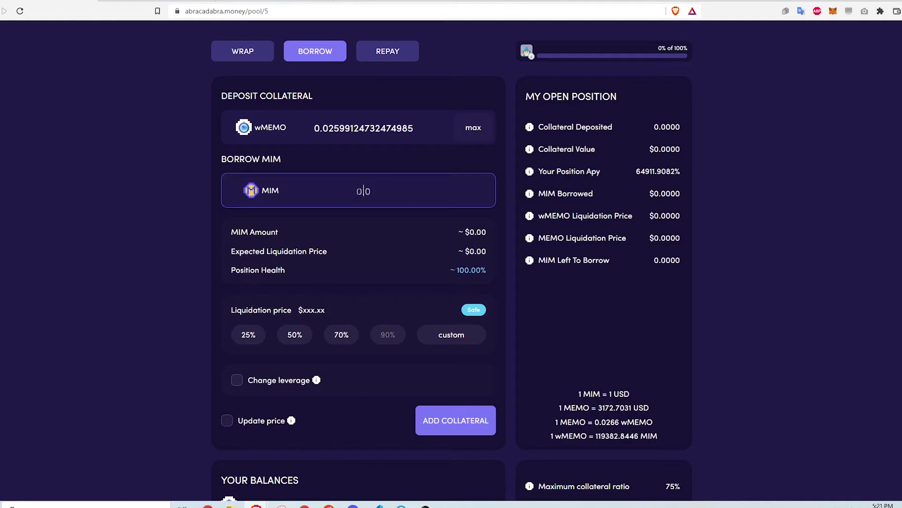
Step: Set the borrow to 5 MIM, submit ADD COLLATERAL AND BORROW, and confirm it in MetaMask
{"action": "type", "text": "5"}
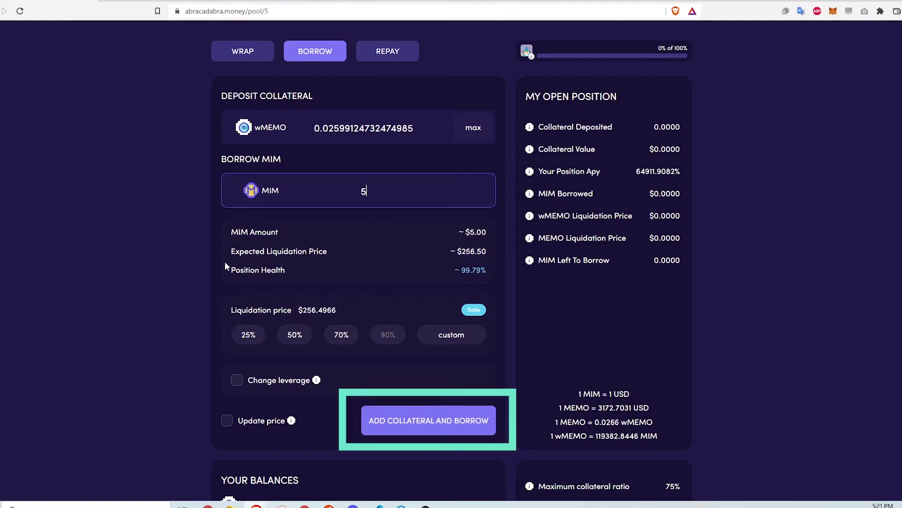
{"action": "left_click", "coordinate": [227, 420]}
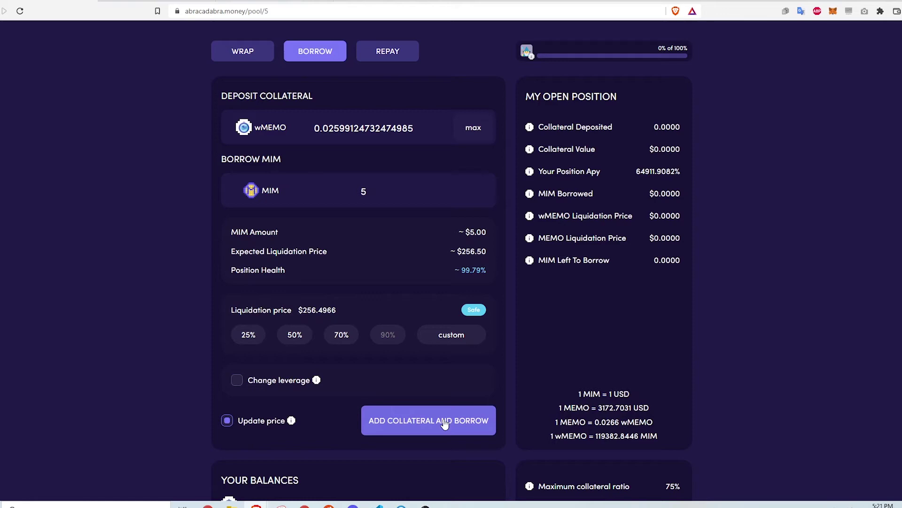
{"action": "left_click", "coordinate": [445, 425]}
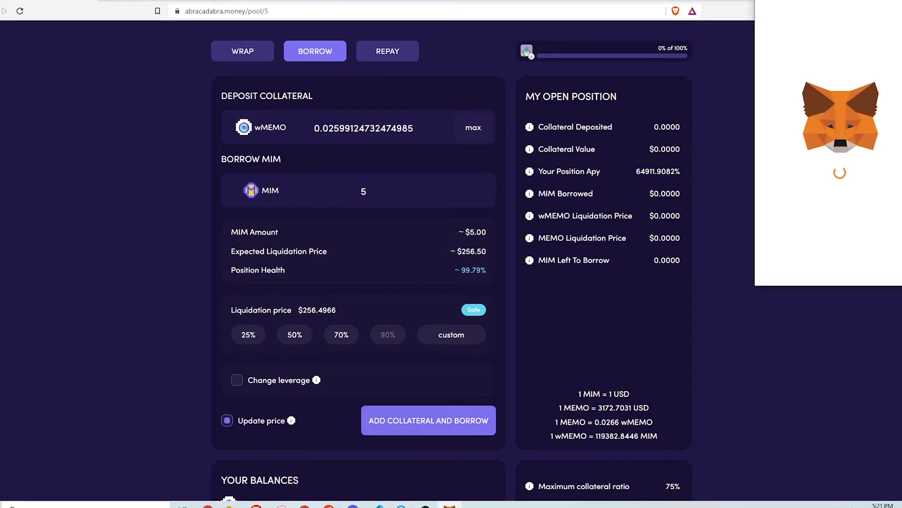
{"action": "left_click", "coordinate": [874, 267]}
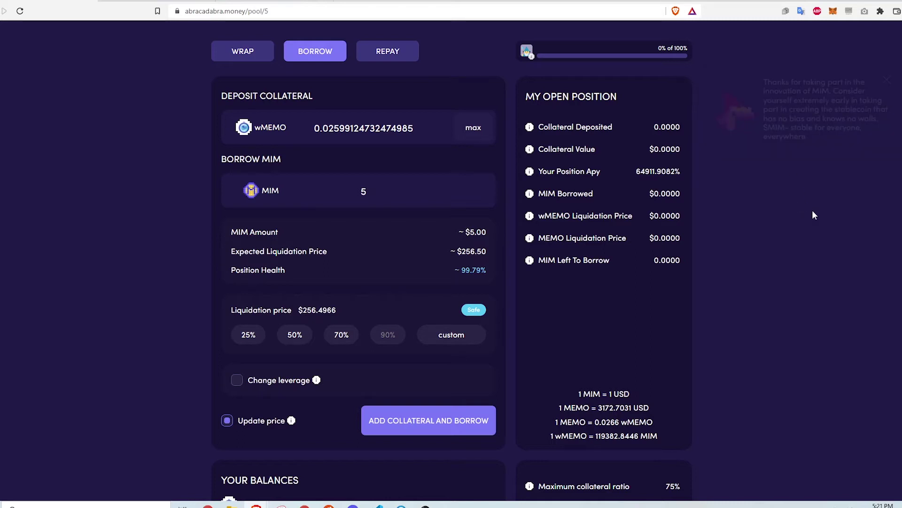
Step: Check the wallet's MetaMask asset balances, then reload the pool page
{"action": "left_click", "coordinate": [833, 11]}
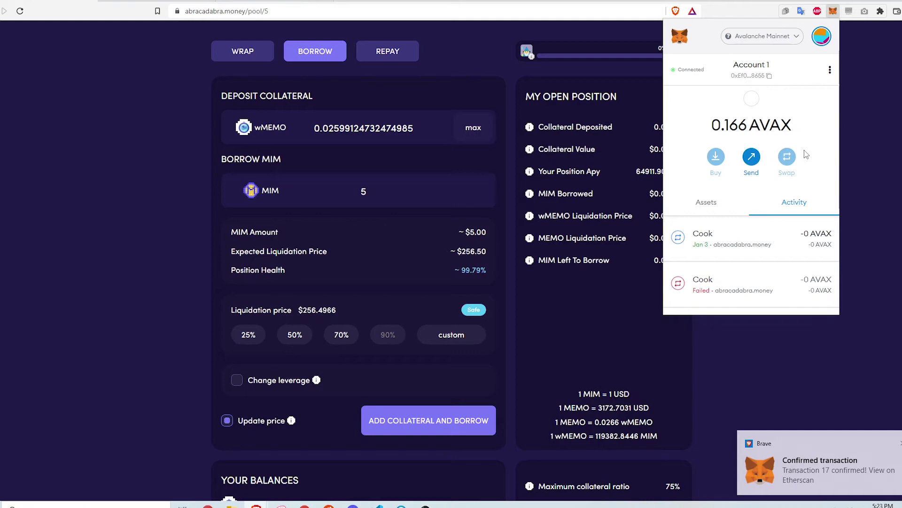
{"action": "left_click", "coordinate": [699, 206]}
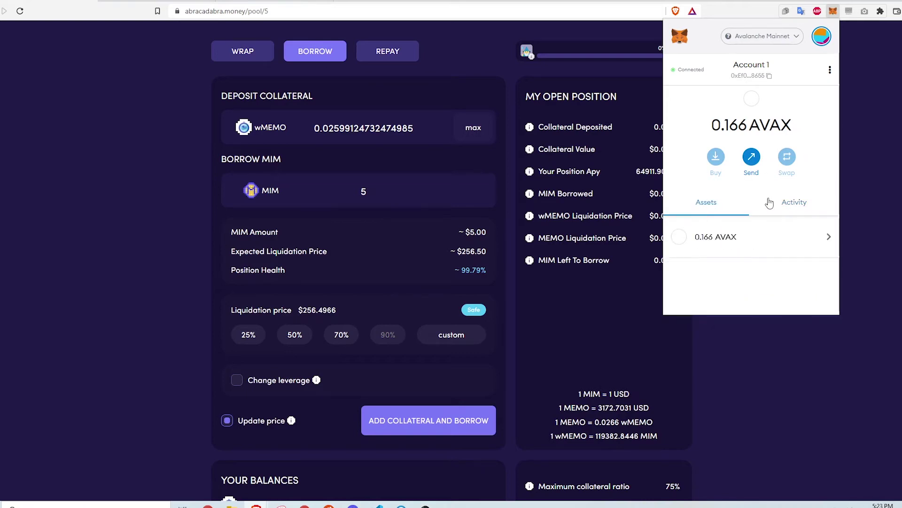
{"action": "scroll", "coordinate": [784, 207], "scroll_direction": "down", "scroll_amount": 5}
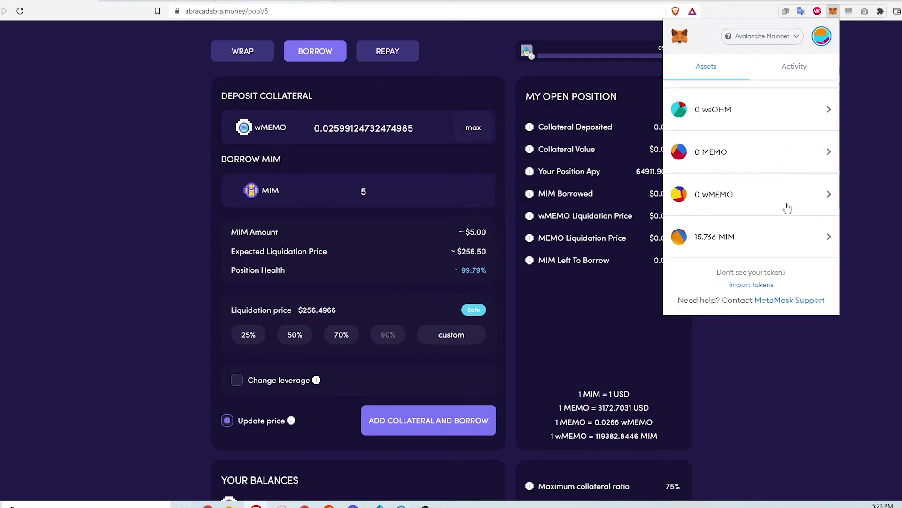
{"action": "left_click", "coordinate": [20, 11]}
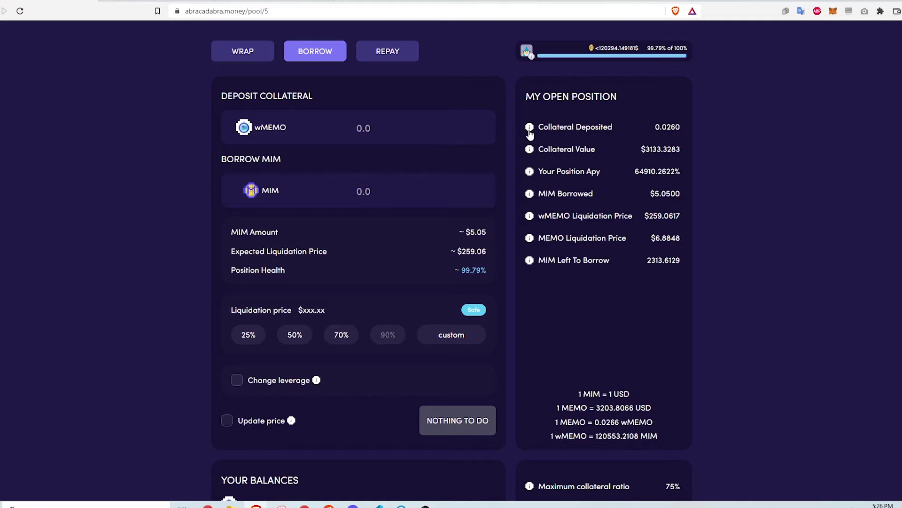
Step: Read the info-icon explanations for each My Open Position field
{"action": "mouse_move", "coordinate": [530, 133]}
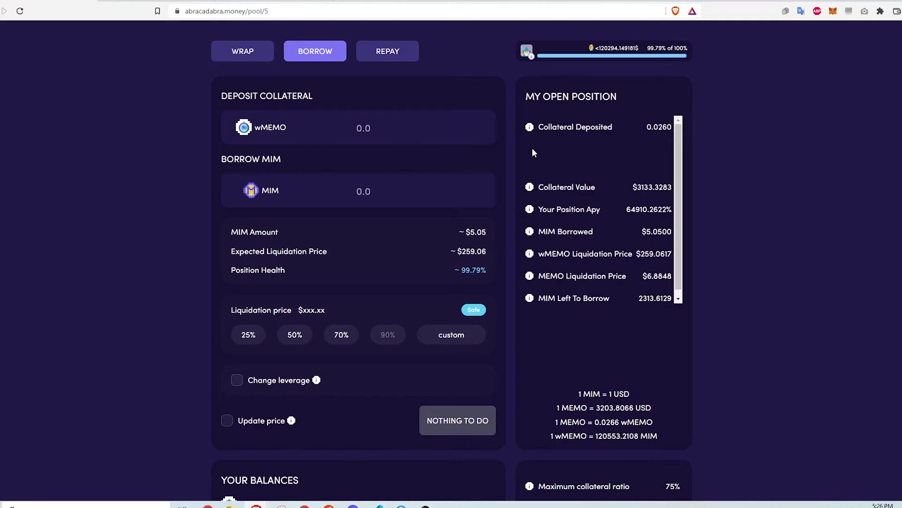
{"action": "mouse_move", "coordinate": [530, 155]}
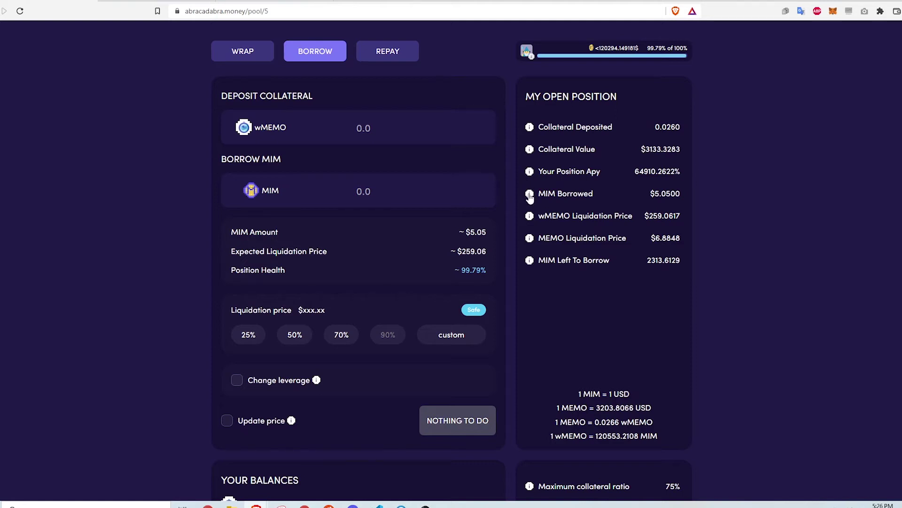
{"action": "mouse_move", "coordinate": [530, 197]}
{"action": "mouse_move", "coordinate": [529, 219]}
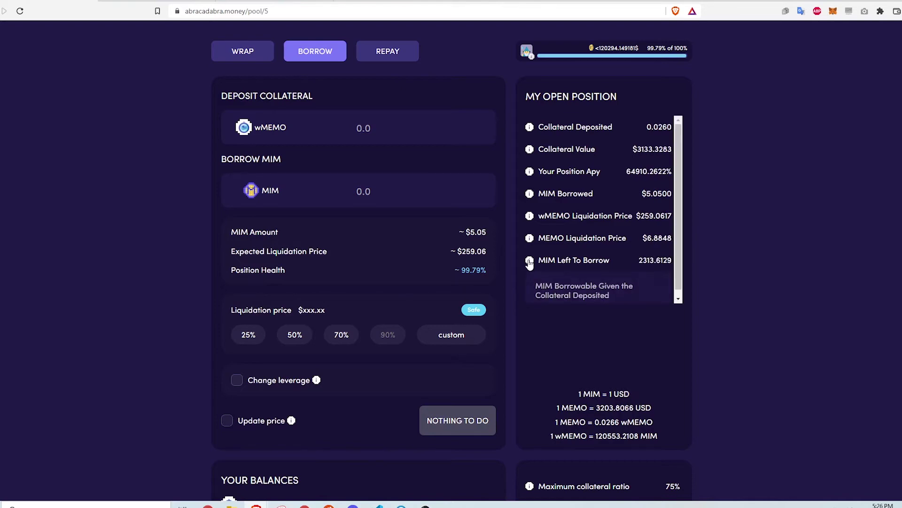
{"action": "scroll", "coordinate": [743, 227], "scroll_direction": "down", "scroll_amount": 4}
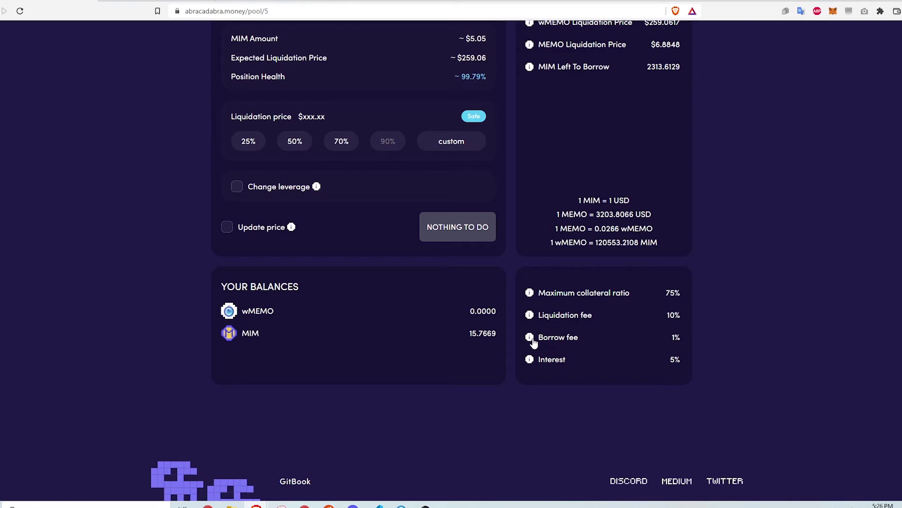
{"action": "mouse_move", "coordinate": [533, 341]}
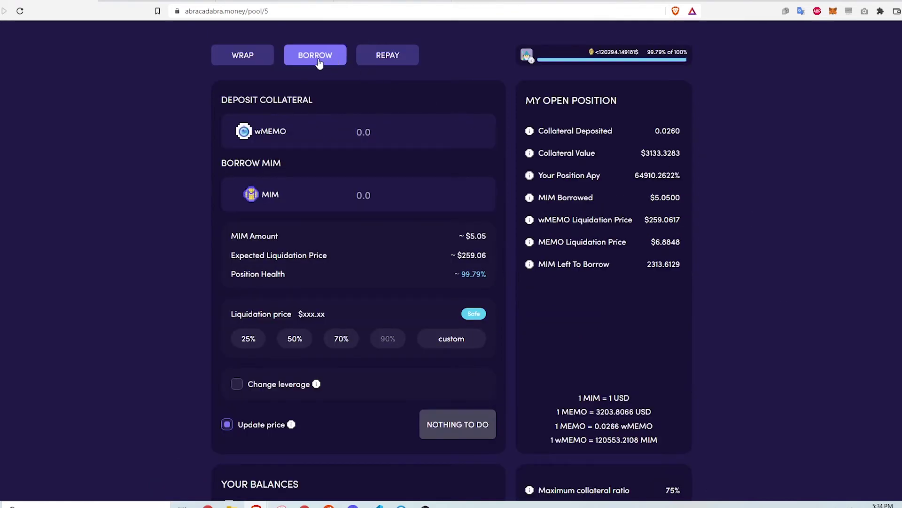
{"action": "left_click", "coordinate": [381, 132]}
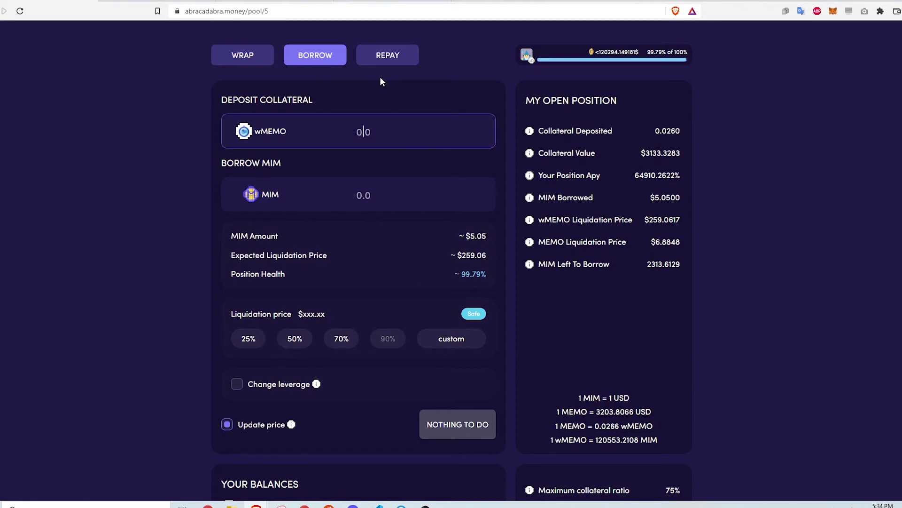
Step: On the REPAY tab, try filling the full MIM debt with max, then reset the form
{"action": "left_click", "coordinate": [382, 63]}
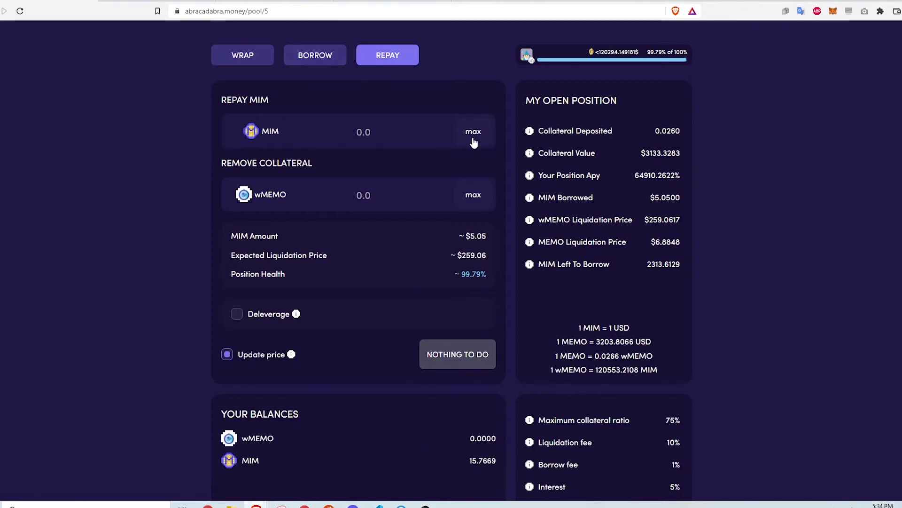
{"action": "left_click", "coordinate": [473, 133]}
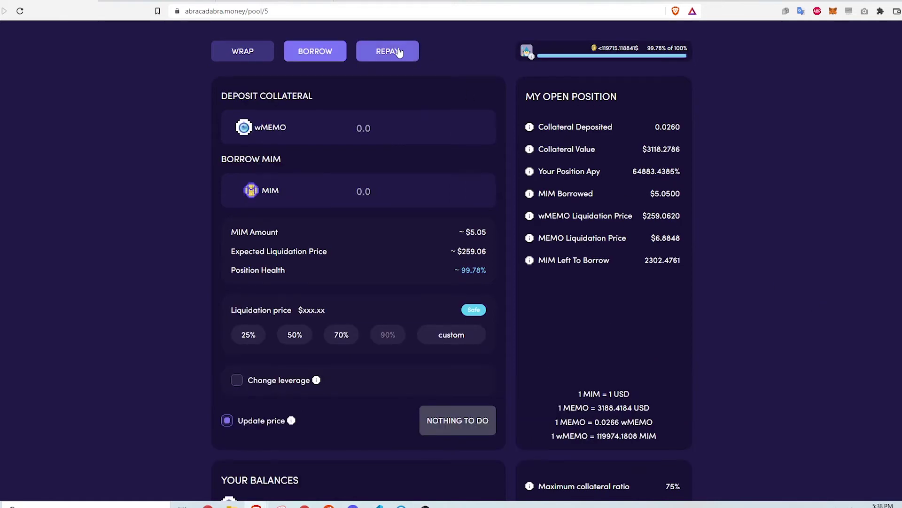
{"action": "left_click", "coordinate": [397, 53]}
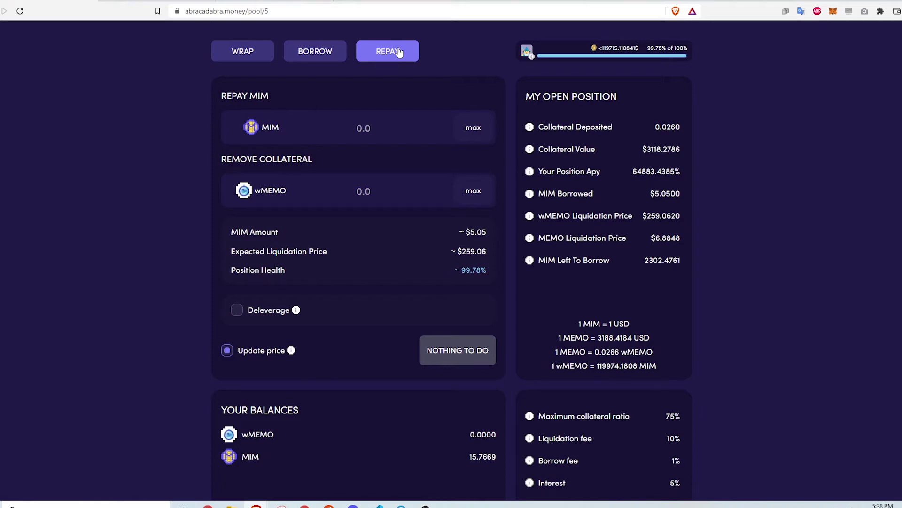
Step: Fill the repay amount with the full 5.05 MIM debt and set the wMEMO removal to 0
{"action": "left_click", "coordinate": [365, 137]}
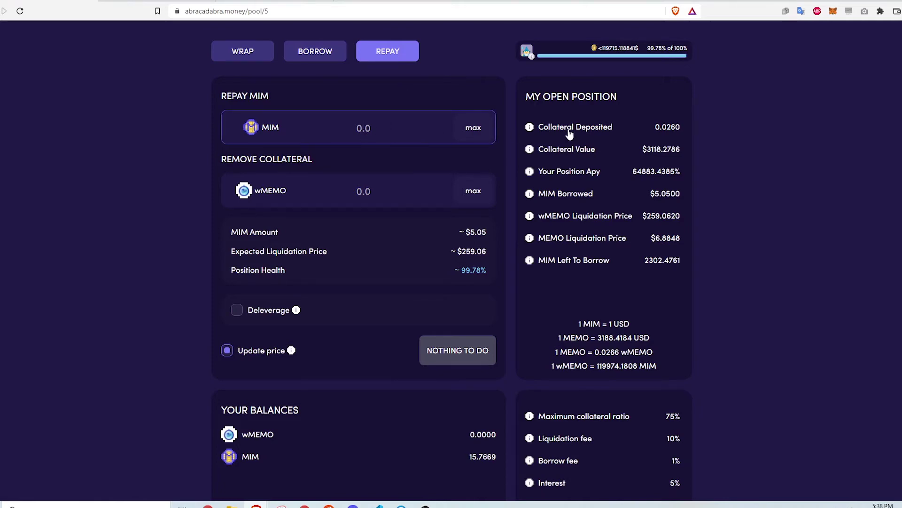
{"action": "left_click", "coordinate": [475, 130]}
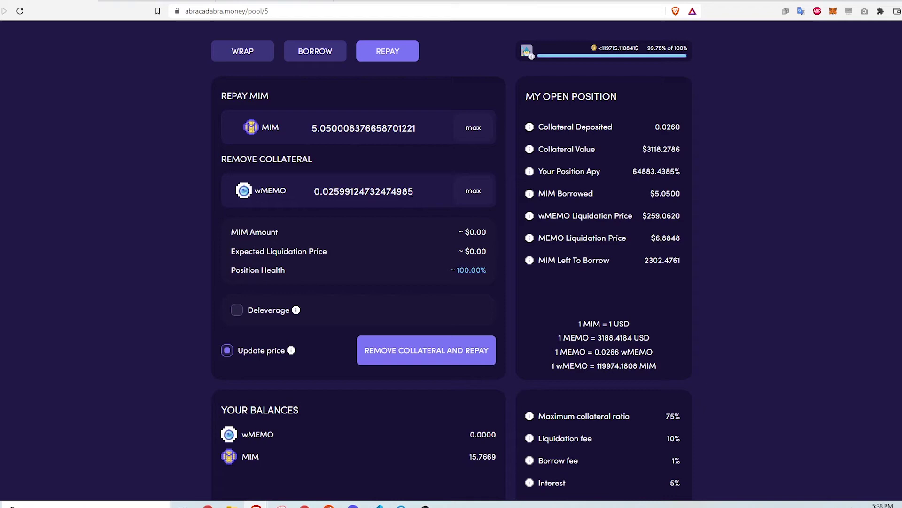
{"action": "left_click_drag", "start_coordinate": [414, 191], "coordinate": [307, 196]}
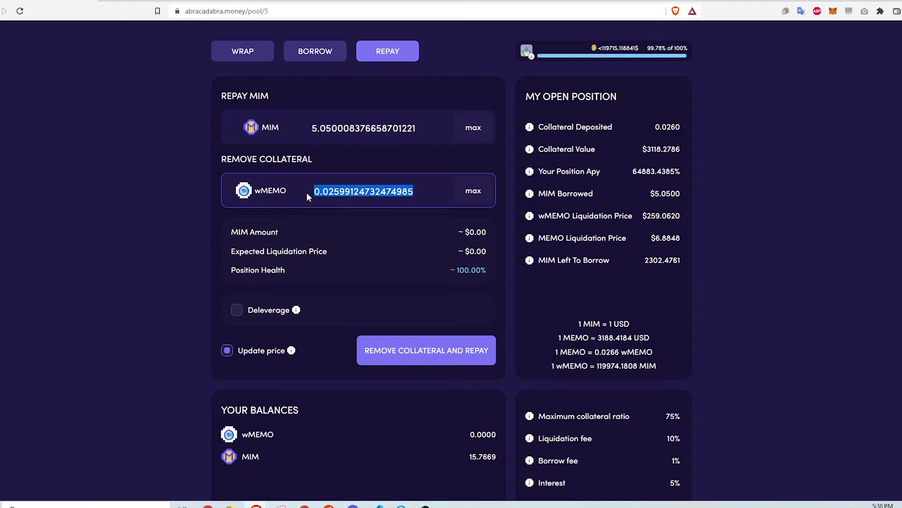
{"action": "type", "text": "0"}
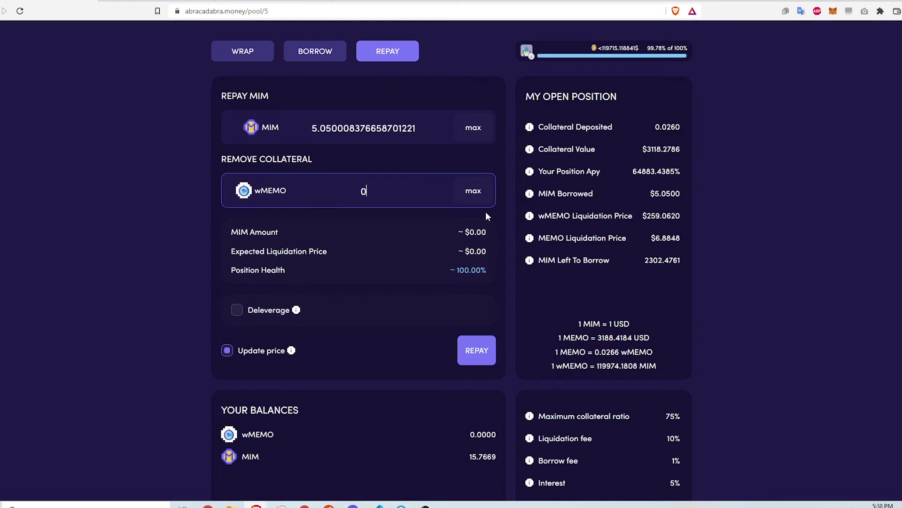
Step: Submit the repayment, approve the MIM spend and the transaction in MetaMask, and check the wallet
{"action": "left_click", "coordinate": [476, 348]}
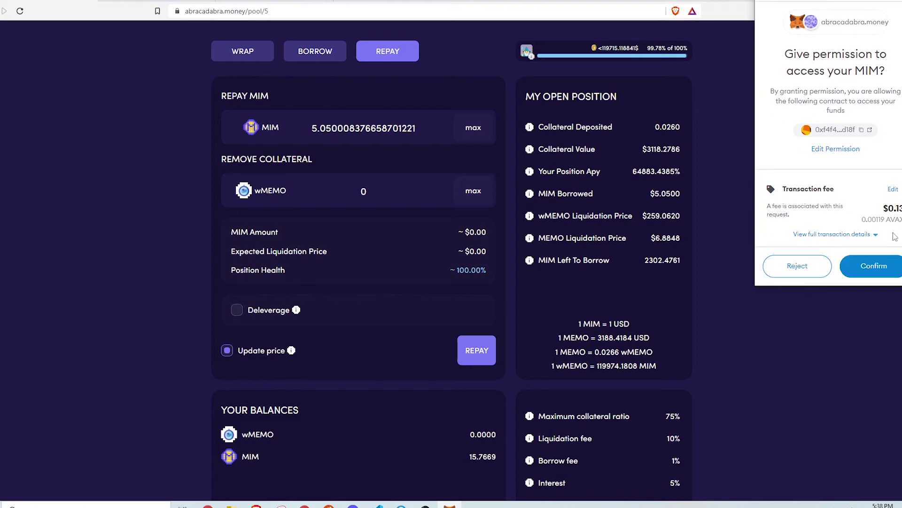
{"action": "left_click", "coordinate": [874, 266]}
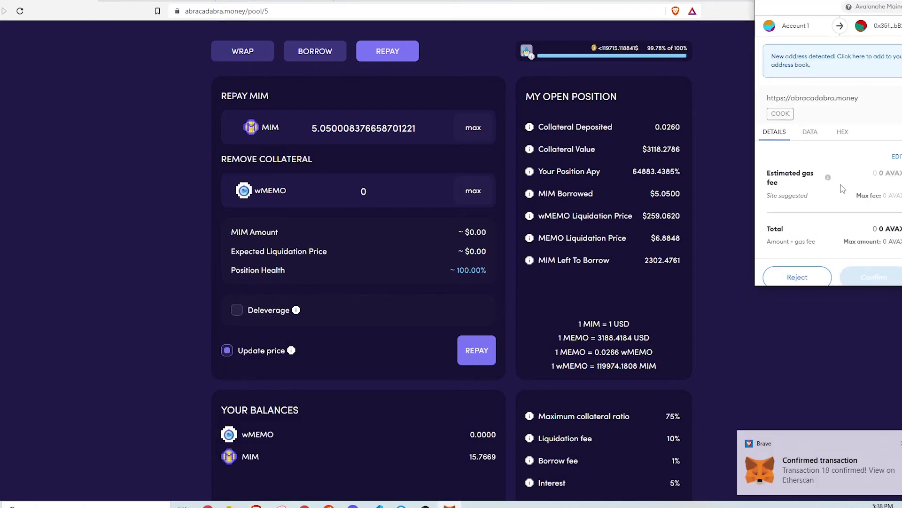
{"action": "left_click", "coordinate": [878, 271]}
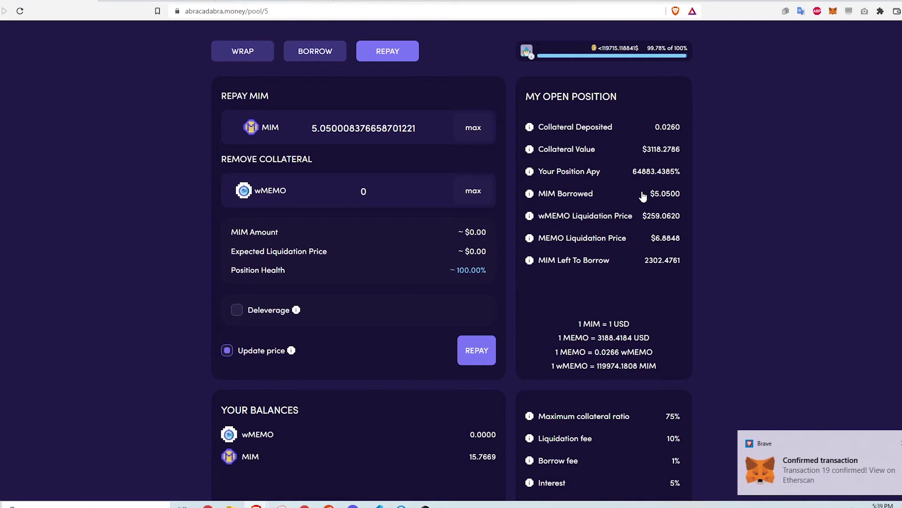
{"action": "left_click", "coordinate": [833, 11]}
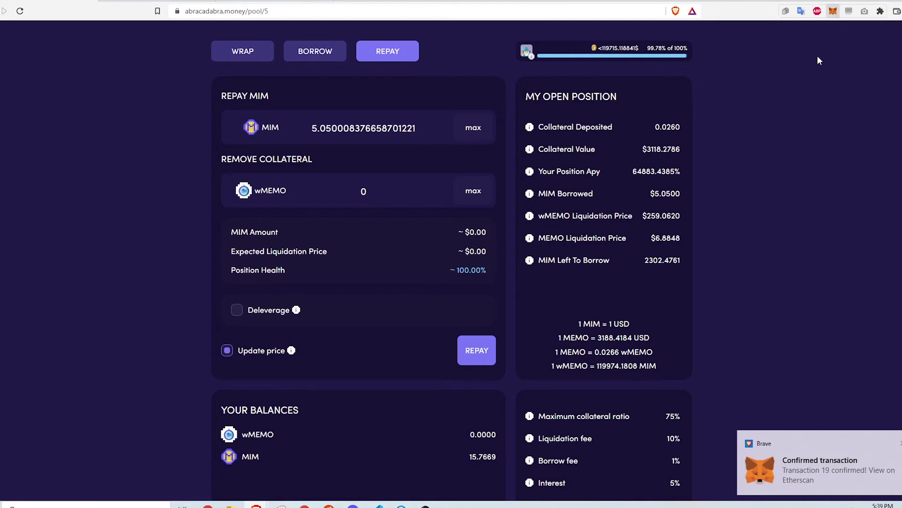
Step: Close the wallet overview, reload the pool page, and highlight the $0.0000 MIM Borrowed value
{"action": "scroll", "coordinate": [803, 143], "scroll_direction": "down", "scroll_amount": 2}
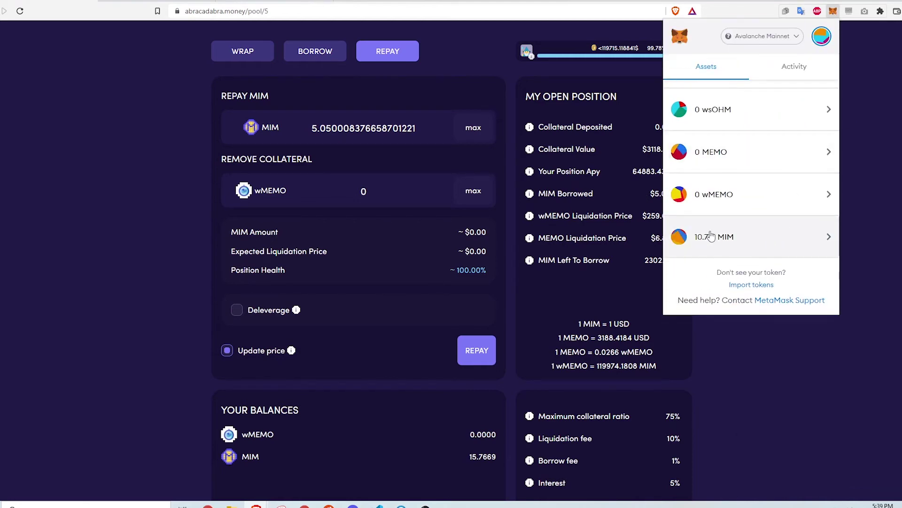
{"action": "left_click", "coordinate": [877, 195]}
{"action": "left_click", "coordinate": [20, 11]}
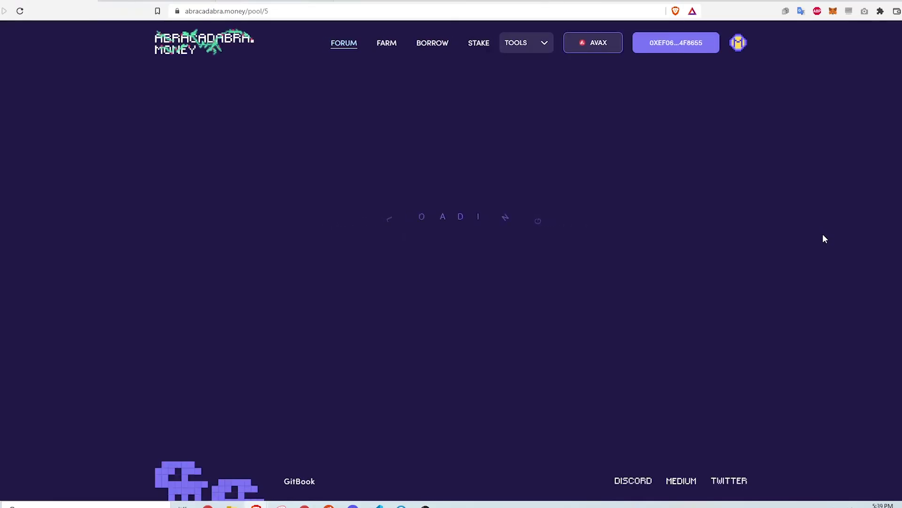
{"action": "scroll", "coordinate": [706, 283], "scroll_direction": "down", "scroll_amount": 2}
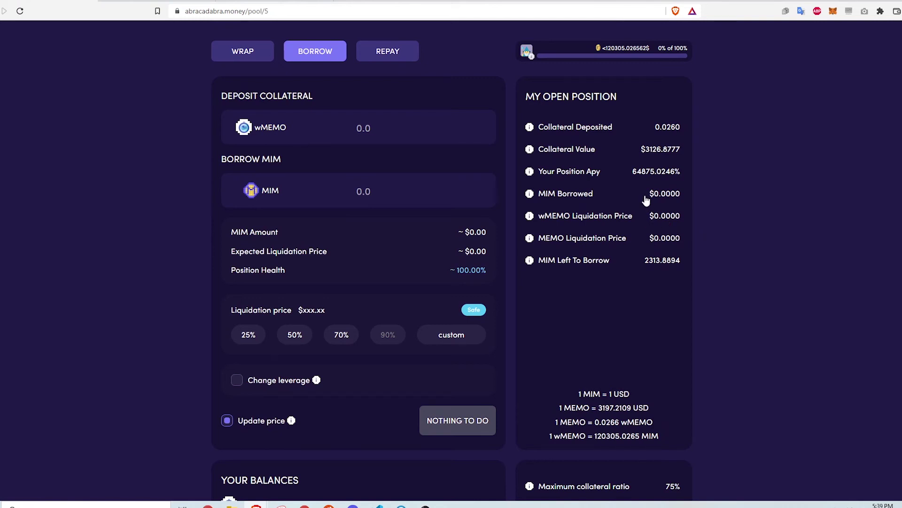
{"action": "left_click_drag", "start_coordinate": [647, 194], "coordinate": [684, 193]}
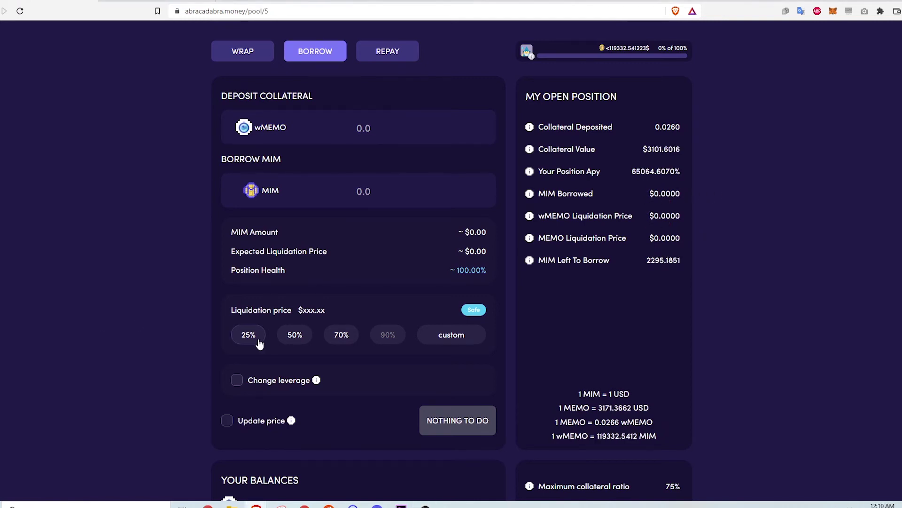
Step: Review the position: 30.4470 MIM borrowed, liquidation price $1546.9613, 98.71% health
{"action": "left_click", "coordinate": [237, 381]}
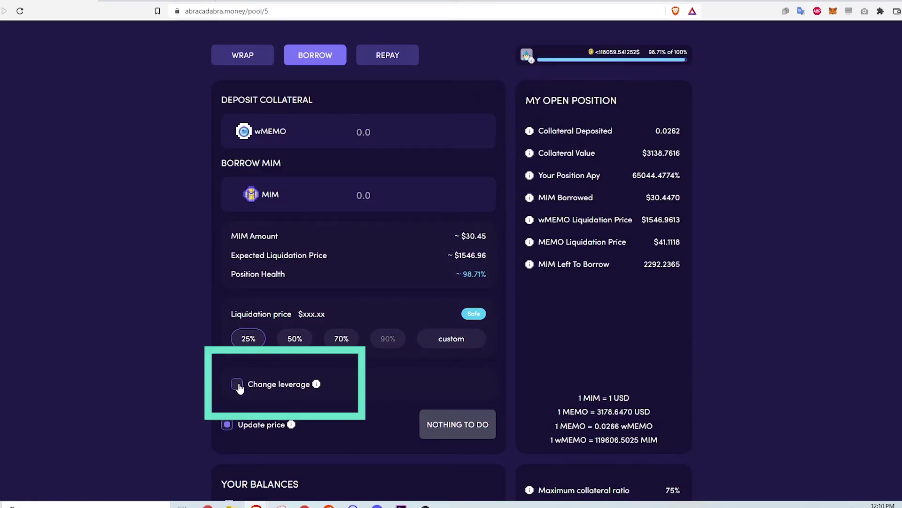
Step: Enable leverage, enter 1000 MIM, and sweep the leverage slider to maximum and back to about 1.33x
{"action": "left_click", "coordinate": [237, 385]}
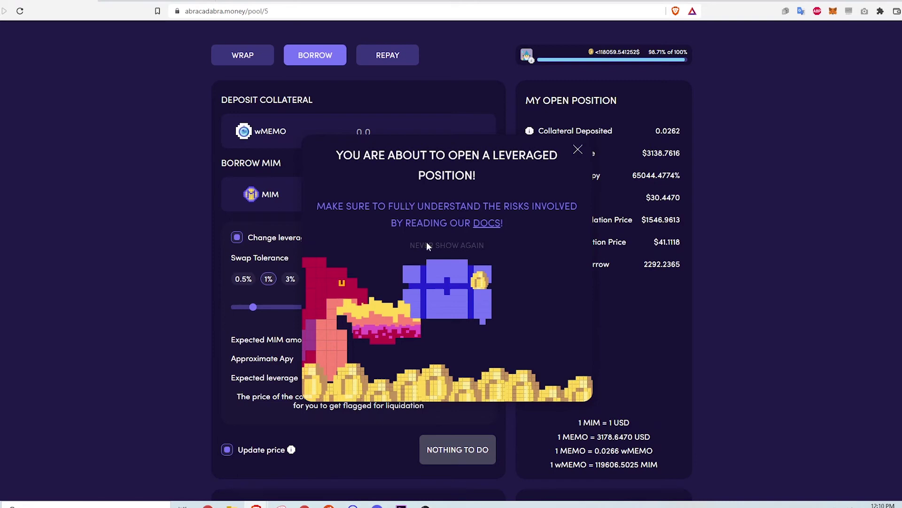
{"action": "left_click", "coordinate": [578, 151]}
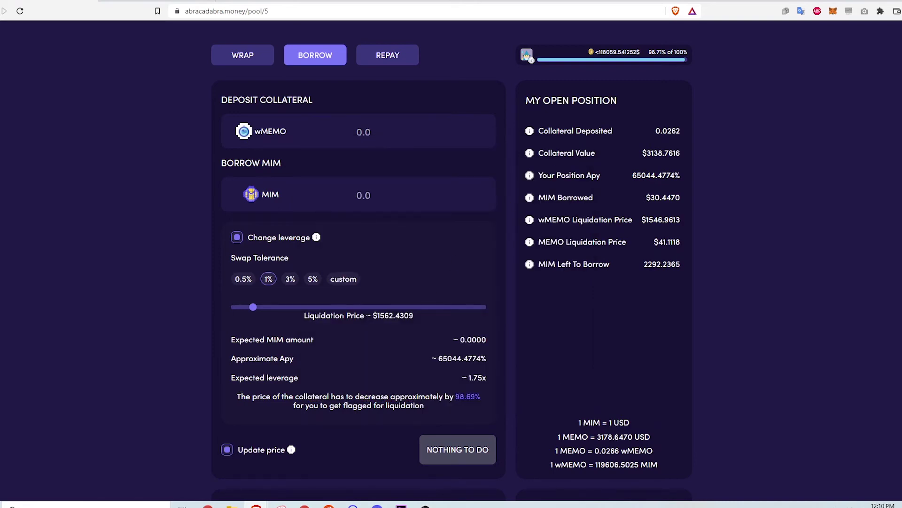
{"action": "type", "text": "1000"}
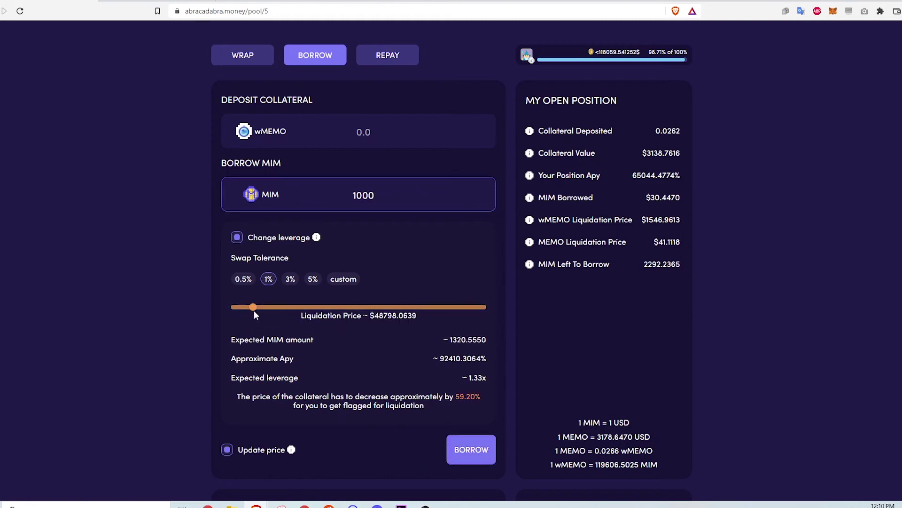
{"action": "left_click_drag", "start_coordinate": [254, 308], "coordinate": [477, 318]}
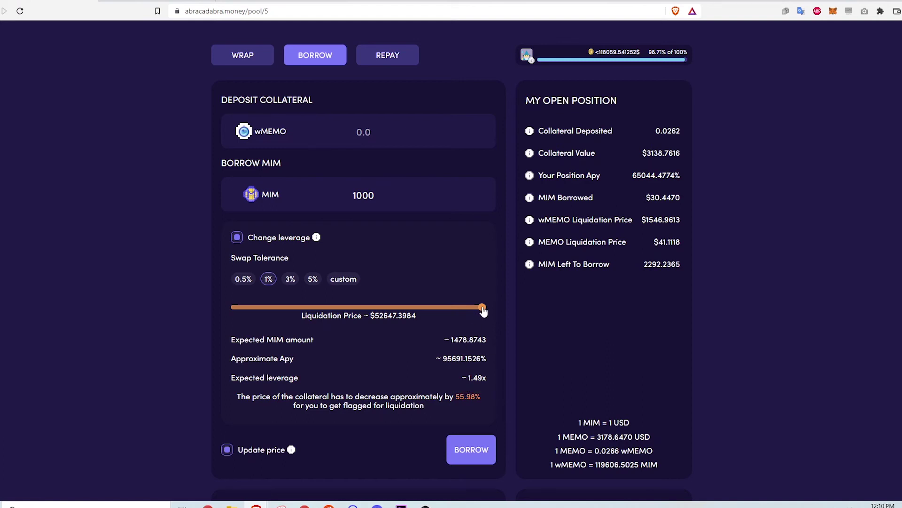
{"action": "left_click_drag", "start_coordinate": [481, 310], "coordinate": [254, 314]}
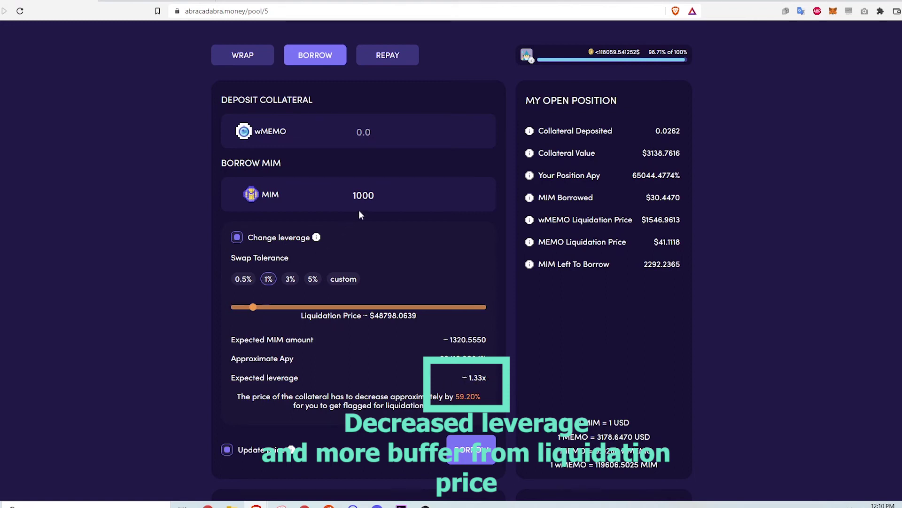
Step: Replace the borrow amount with 500 MIM and check its 1.16x expected leverage
{"action": "left_click", "coordinate": [332, 196]}
{"action": "key", "text": "ctrl+a"}
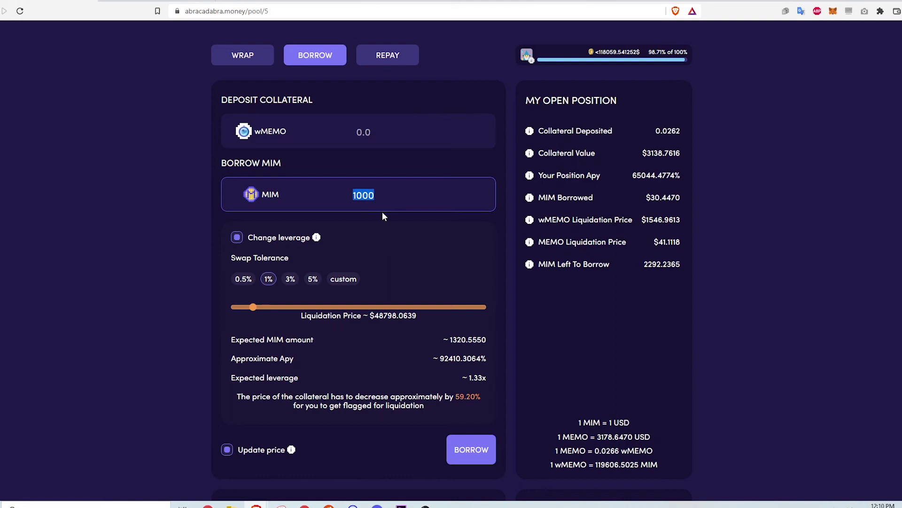
{"action": "type", "text": "500"}
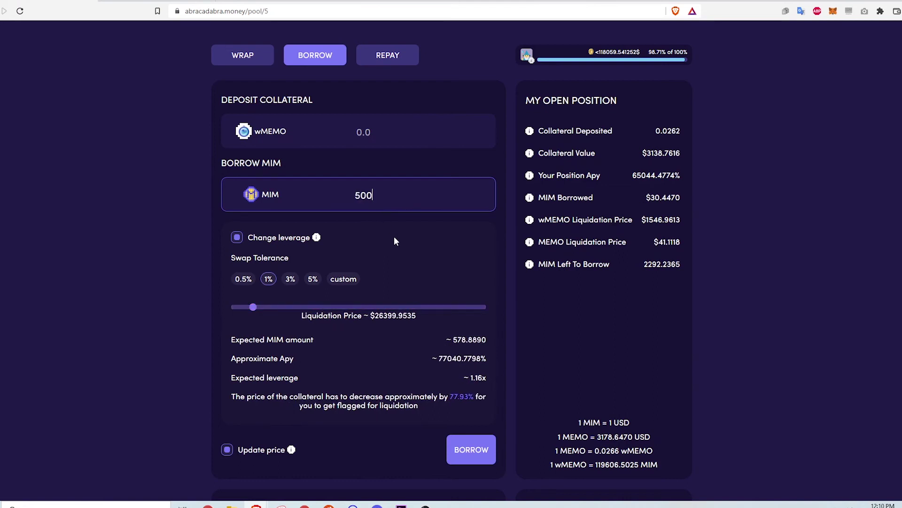
{"action": "triple_click", "coordinate": [462, 382]}
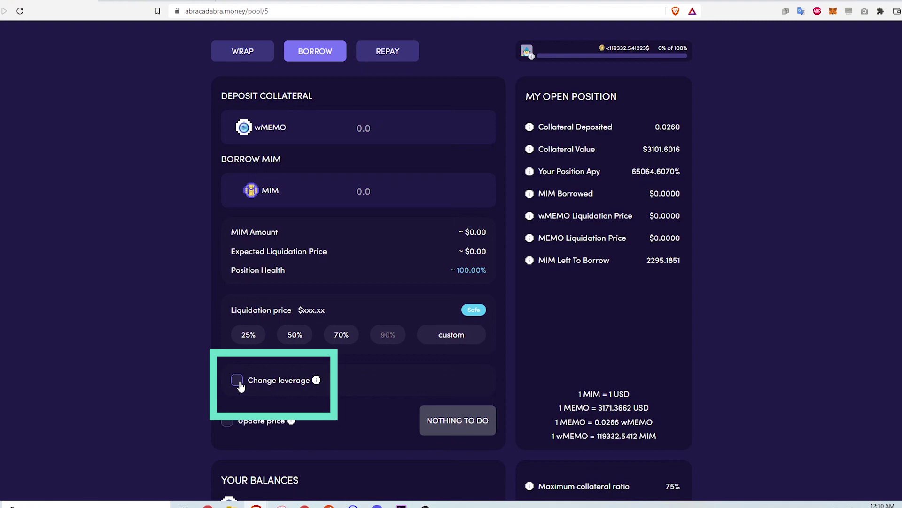
Step: Enable leverage, enter 30 MIM, and push leverage to maximum for about 1.01x
{"action": "left_click", "coordinate": [238, 381]}
{"action": "left_click", "coordinate": [577, 151]}
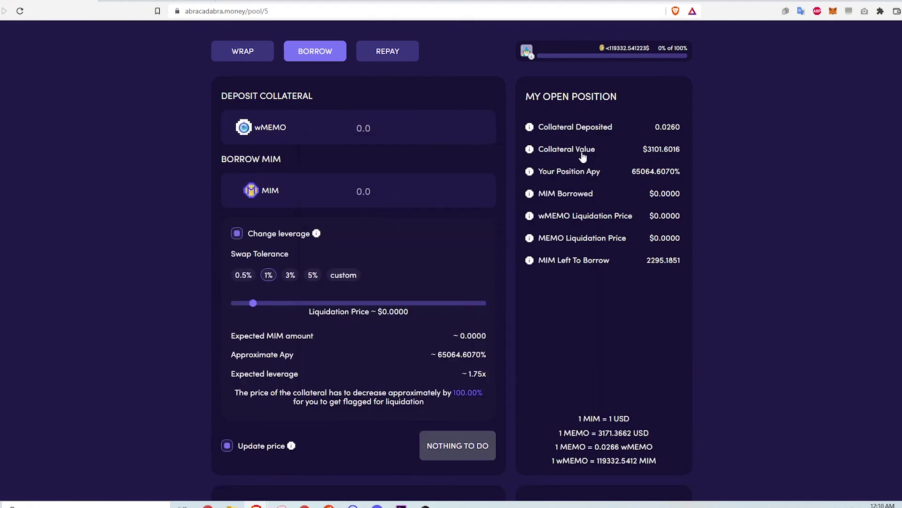
{"action": "left_click", "coordinate": [364, 191]}
{"action": "type", "text": "30"}
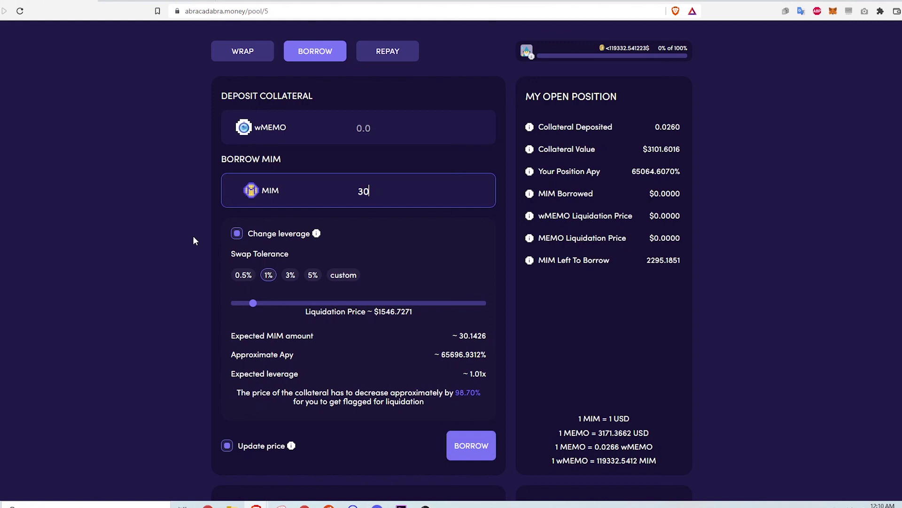
{"action": "left_click_drag", "start_coordinate": [254, 303], "coordinate": [532, 306]}
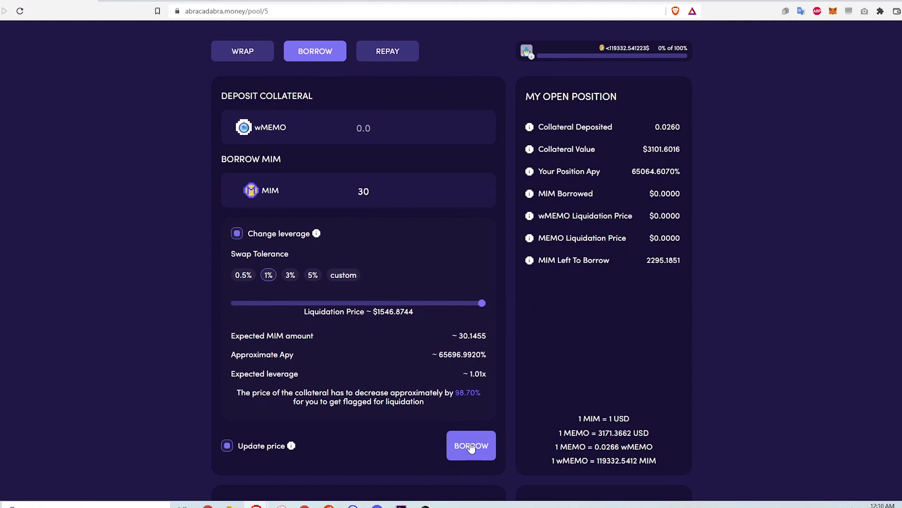
Step: Submit the 30 MIM leveraged borrow, approving wMEMO access and confirming the transaction in MetaMask
{"action": "left_click", "coordinate": [471, 446]}
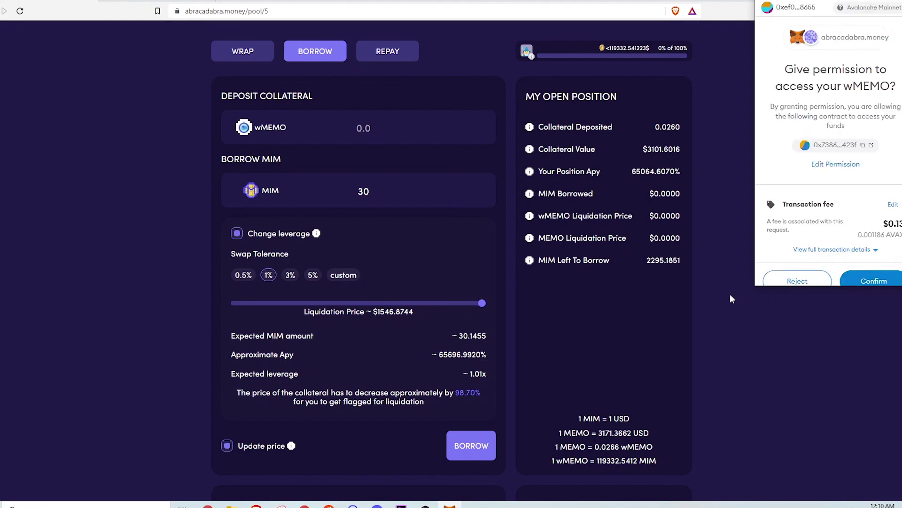
{"action": "scroll", "coordinate": [884, 265], "scroll_direction": "down", "scroll_amount": 1}
{"action": "left_click", "coordinate": [886, 267]}
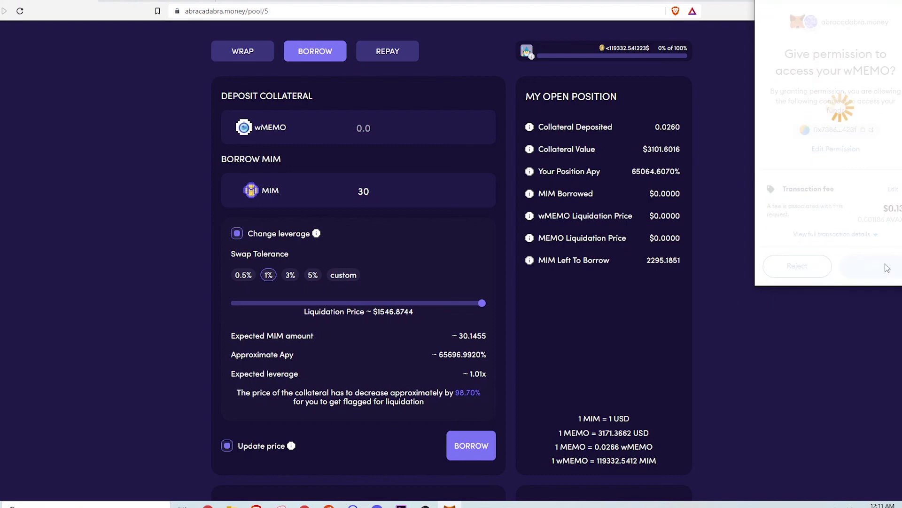
{"action": "scroll", "coordinate": [877, 260], "scroll_direction": "down", "scroll_amount": 1}
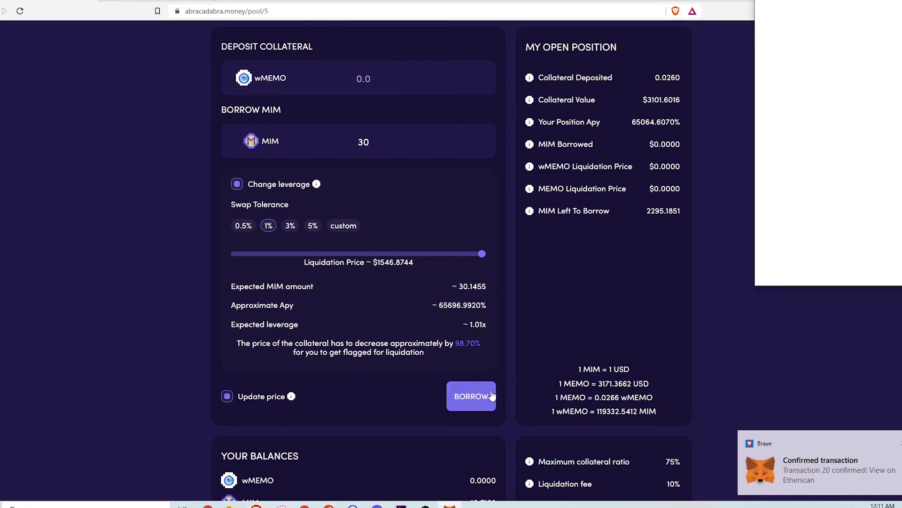
{"action": "scroll", "coordinate": [854, 229], "scroll_direction": "down", "scroll_amount": 1}
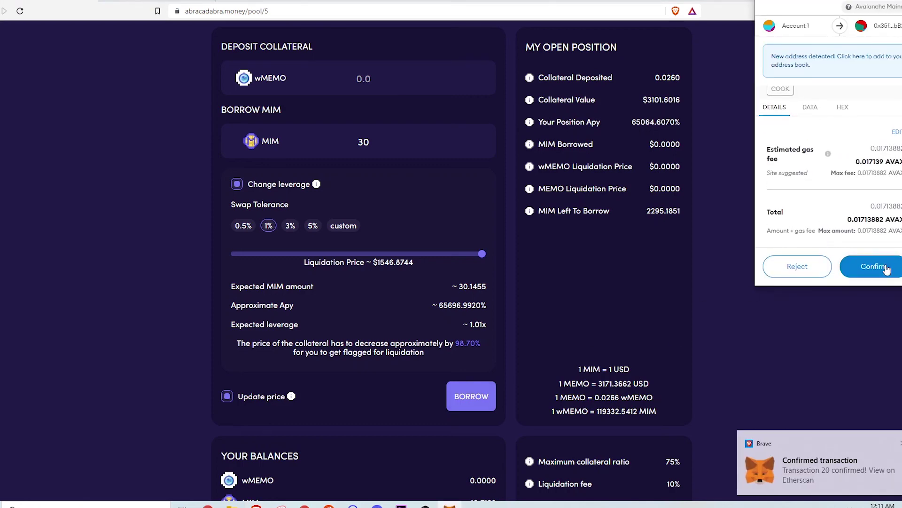
{"action": "left_click", "coordinate": [869, 267]}
Step: Dismiss the thank-you message and reload the pool page
{"action": "left_click", "coordinate": [887, 81]}
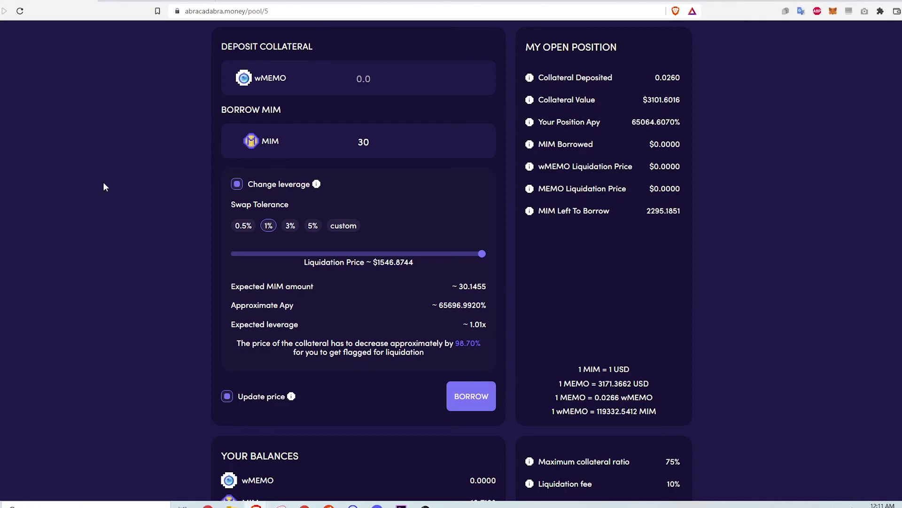
{"action": "scroll", "coordinate": [85, 23], "scroll_direction": "up", "scroll_amount": 1}
{"action": "left_click", "coordinate": [20, 11]}
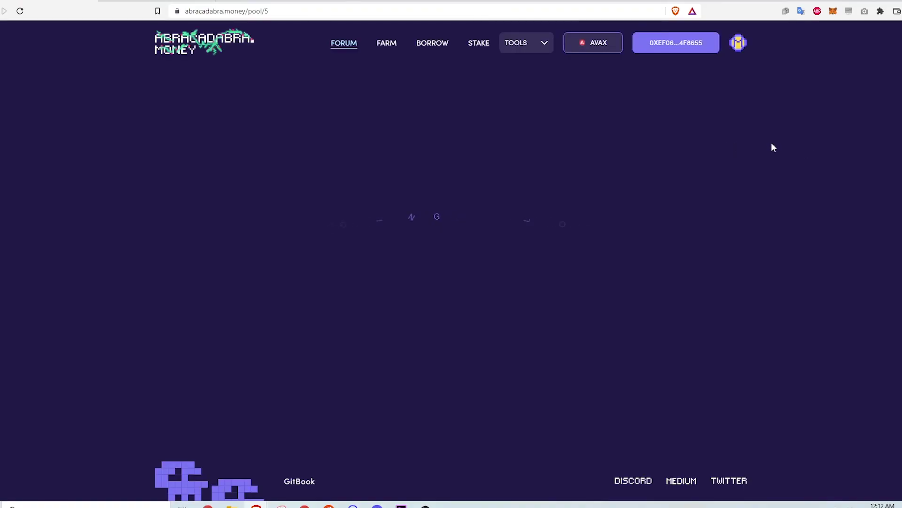
Step: Check My Open Position shows $30.4470 MIM borrowed against 0.0262 wMEMO collateral
{"action": "scroll", "coordinate": [774, 204], "scroll_direction": "down", "scroll_amount": 2}
{"action": "scroll", "coordinate": [775, 207], "scroll_direction": "down", "scroll_amount": 1}
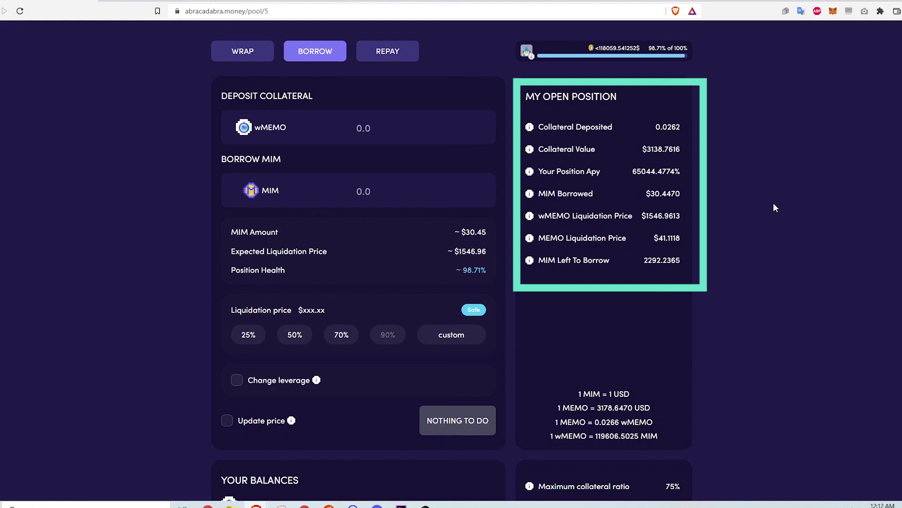
{"action": "left_click_drag", "start_coordinate": [675, 197], "coordinate": [644, 194]}
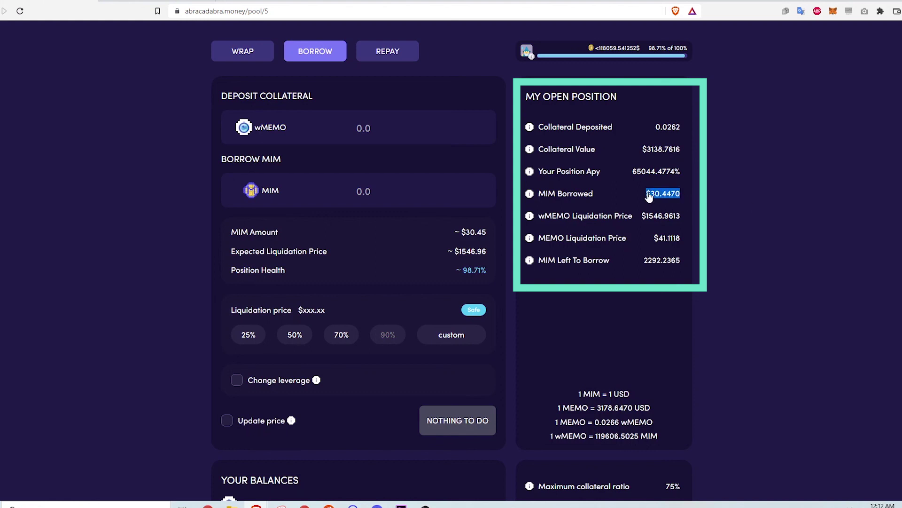
{"action": "left_click", "coordinate": [748, 194]}
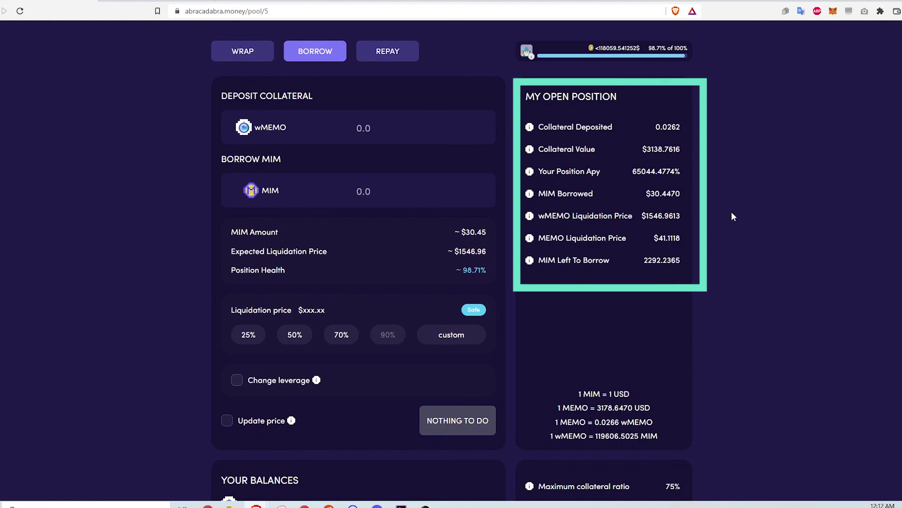